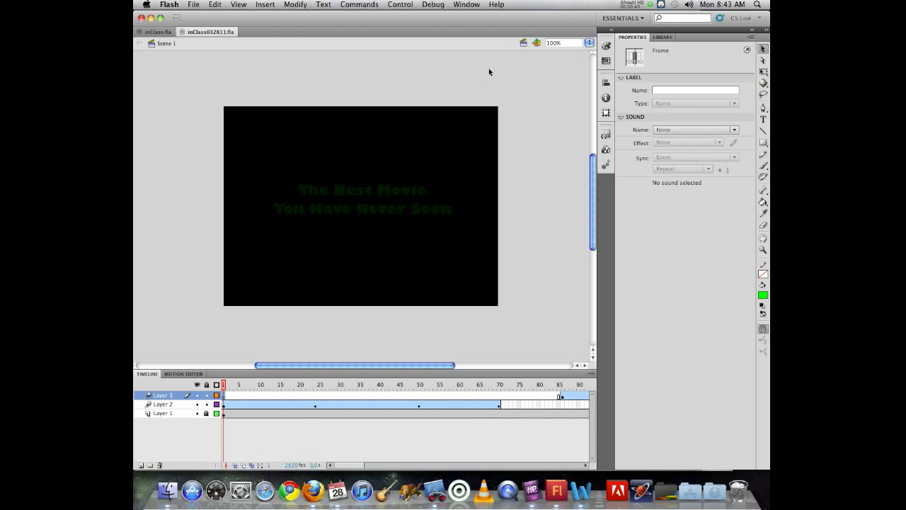
Open the Scene panel and move it clear of the title text on the stage.
{"action": "left_click", "coordinate": [522, 44]}
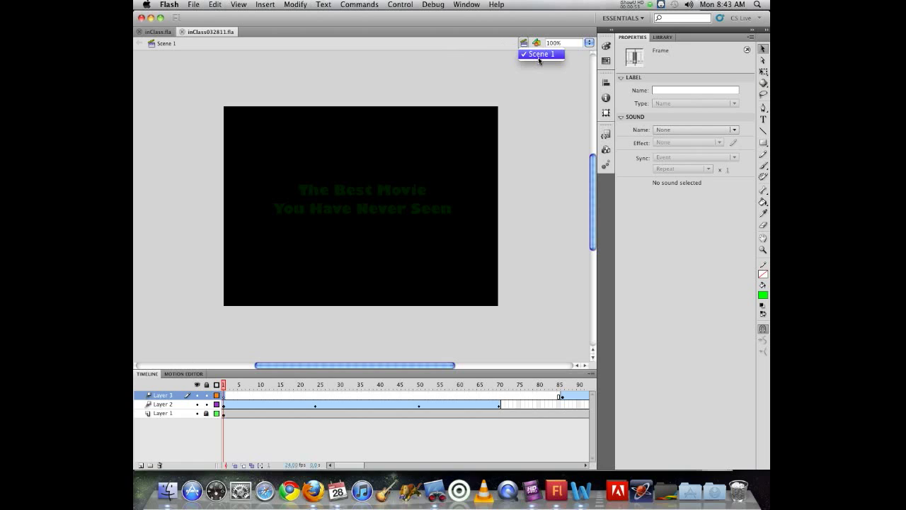
{"action": "left_click", "coordinate": [468, 3]}
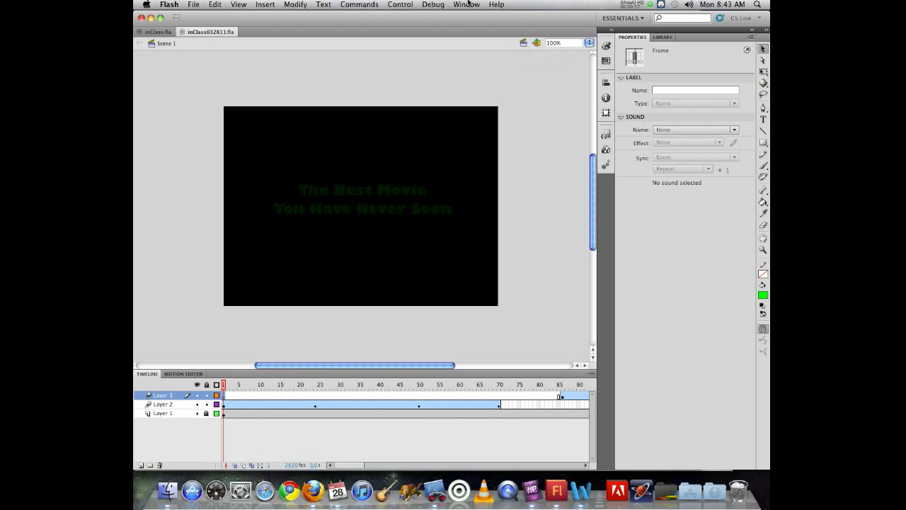
{"action": "left_click", "coordinate": [468, 3]}
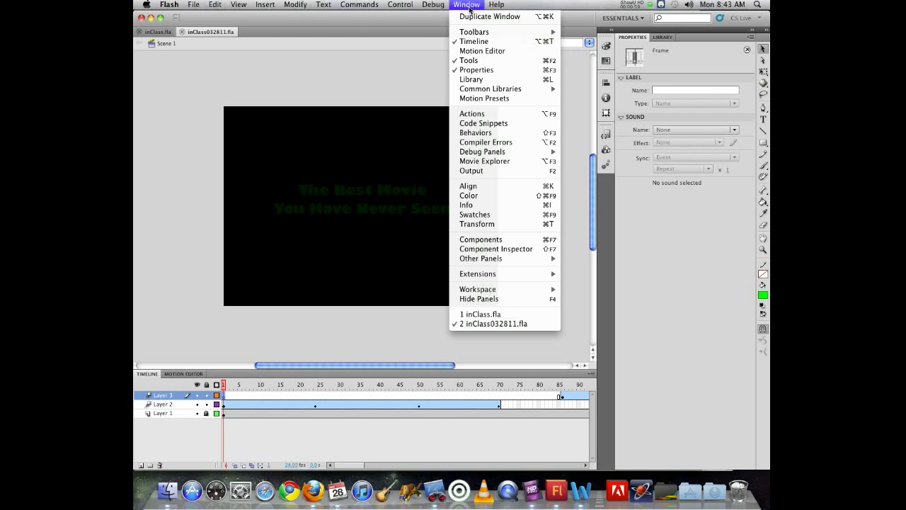
{"action": "mouse_move", "coordinate": [511, 260]}
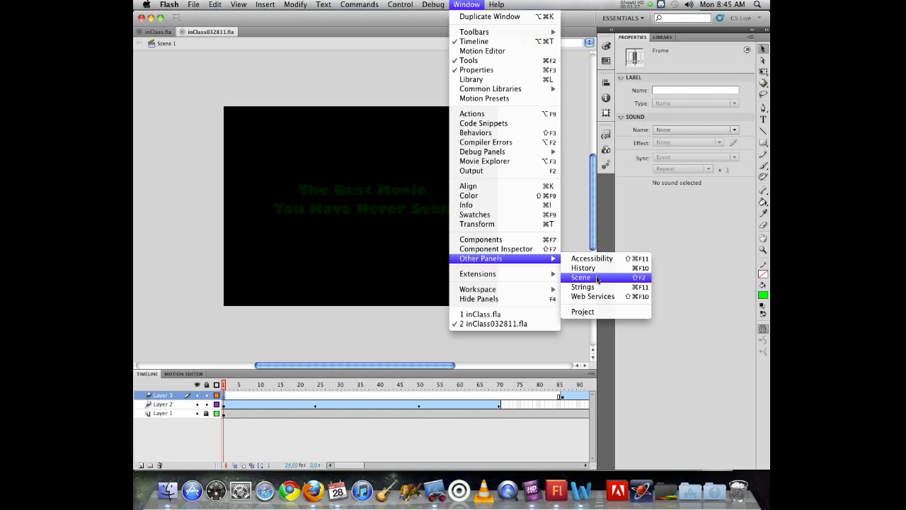
{"action": "left_click", "coordinate": [597, 280]}
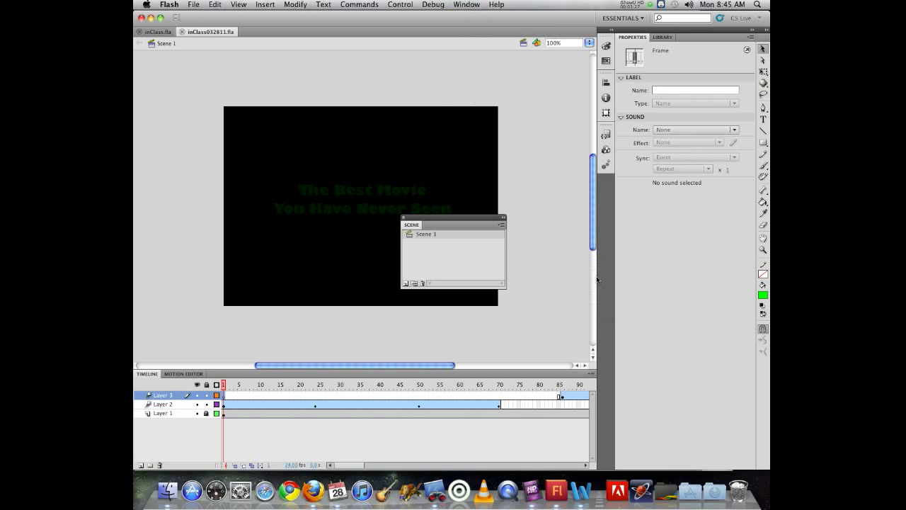
{"action": "left_click", "coordinate": [471, 217]}
{"action": "left_click_drag", "start_coordinate": [471, 218], "coordinate": [526, 69]}
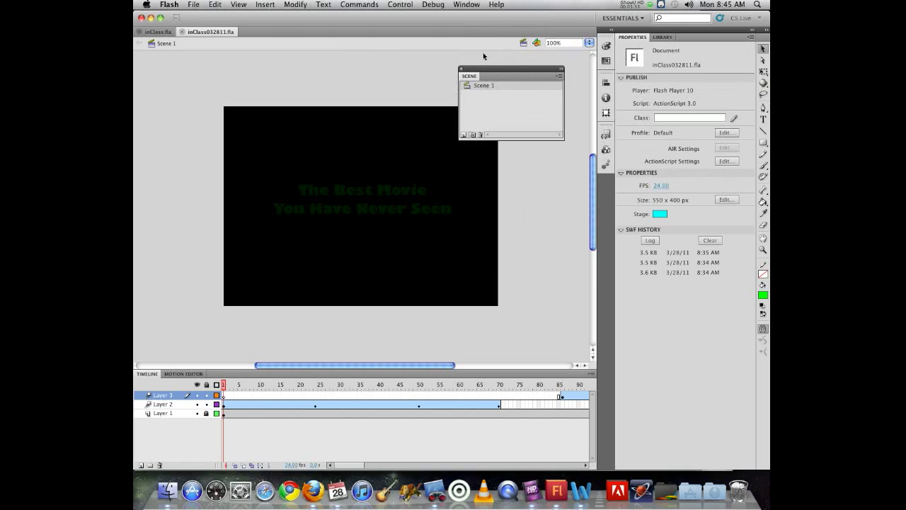
Add a new scene to the movie and check it in the list of scenes.
{"action": "left_click", "coordinate": [523, 43]}
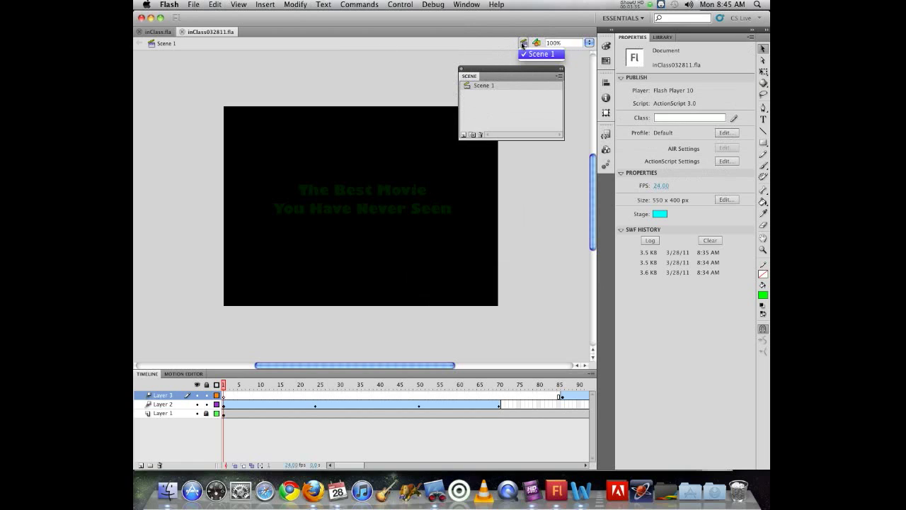
{"action": "left_click", "coordinate": [523, 46]}
{"action": "left_click", "coordinate": [482, 106]}
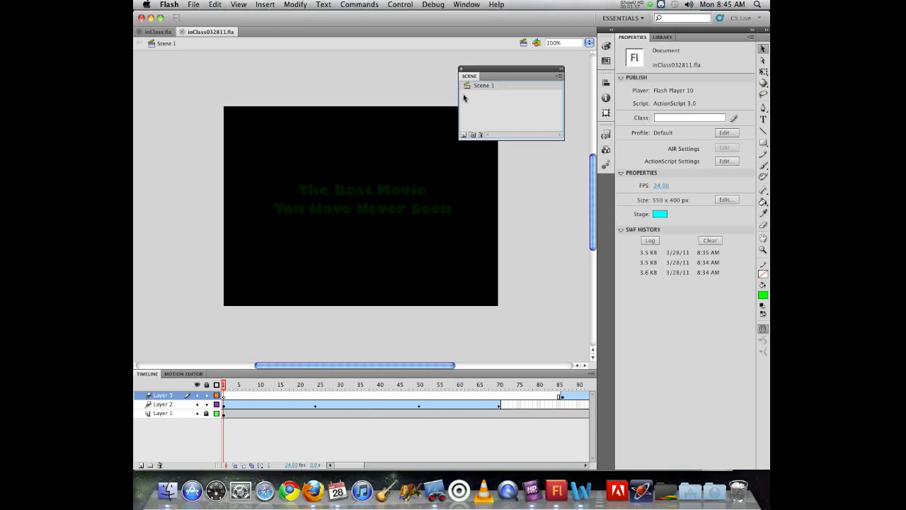
{"action": "left_click", "coordinate": [463, 135]}
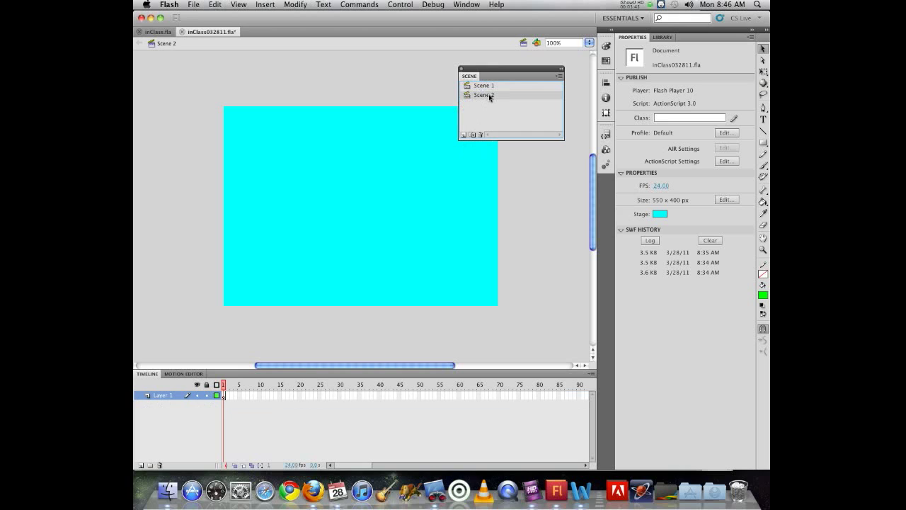
{"action": "left_click", "coordinate": [523, 43]}
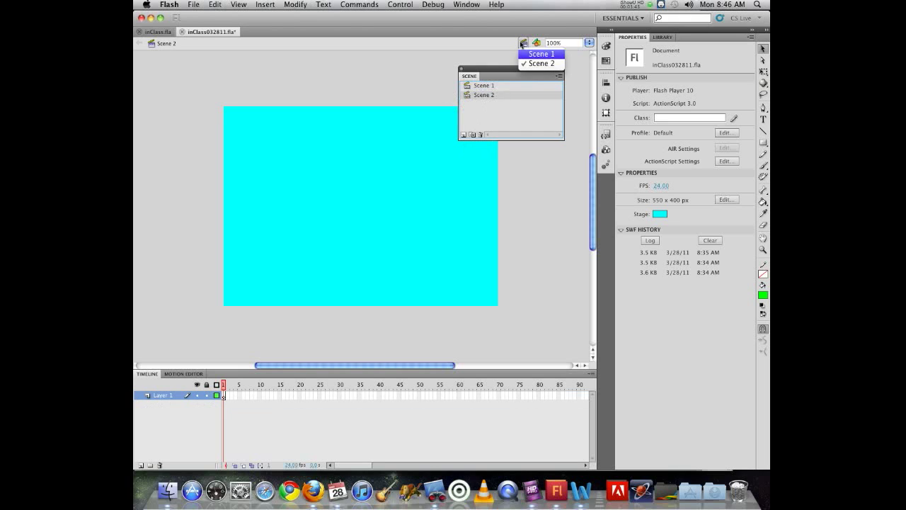
{"action": "left_click", "coordinate": [218, 324]}
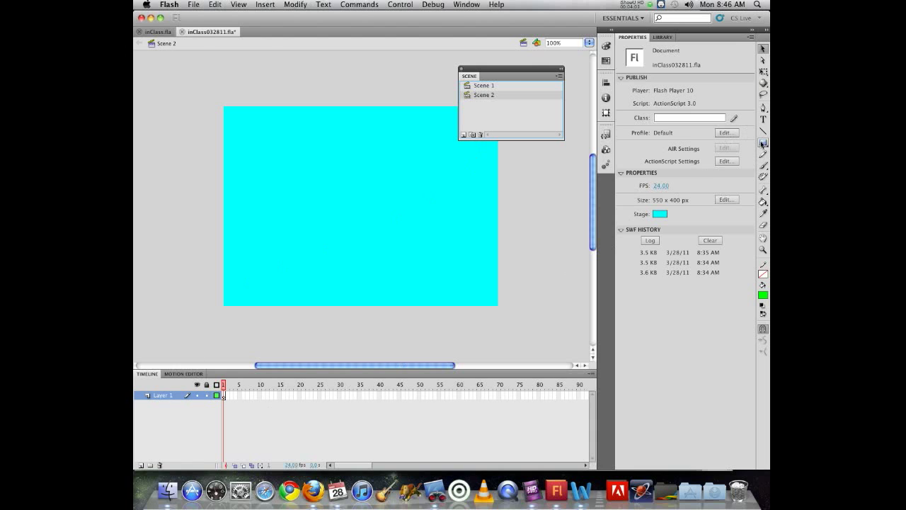
Handwrite "Scene 2" across the stage with the Brush tool in the green fill.
{"action": "left_click", "coordinate": [763, 166]}
{"action": "mouse_move", "coordinate": [305, 135]}
{"action": "left_mouse_down"}
{"action": "mouse_move", "coordinate": [275, 153]}
{"action": "mouse_move", "coordinate": [293, 213]}
{"action": "left_mouse_up"}
{"action": "mouse_move", "coordinate": [340, 150]}
{"action": "left_mouse_down"}
{"action": "mouse_move", "coordinate": [381, 163]}
{"action": "mouse_move", "coordinate": [477, 149]}
{"action": "left_mouse_up"}
{"action": "mouse_move", "coordinate": [343, 250]}
{"action": "left_mouse_down"}
{"action": "mouse_move", "coordinate": [362, 274]}
{"action": "mouse_move", "coordinate": [435, 274]}
{"action": "left_mouse_up"}
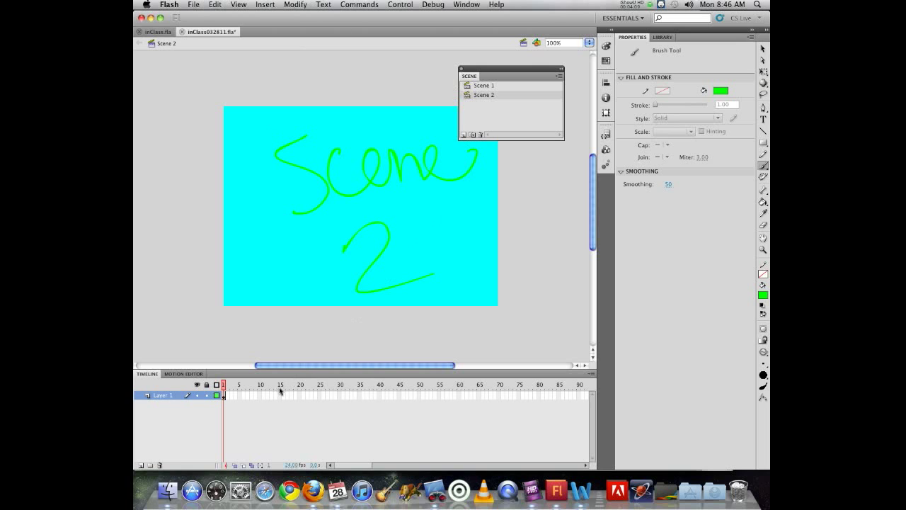
Extend Layer 1 of Scene 2 to frame 25 and try scrubbing the playhead onward.
{"action": "left_click", "coordinate": [319, 396]}
{"action": "key", "text": "F5"}
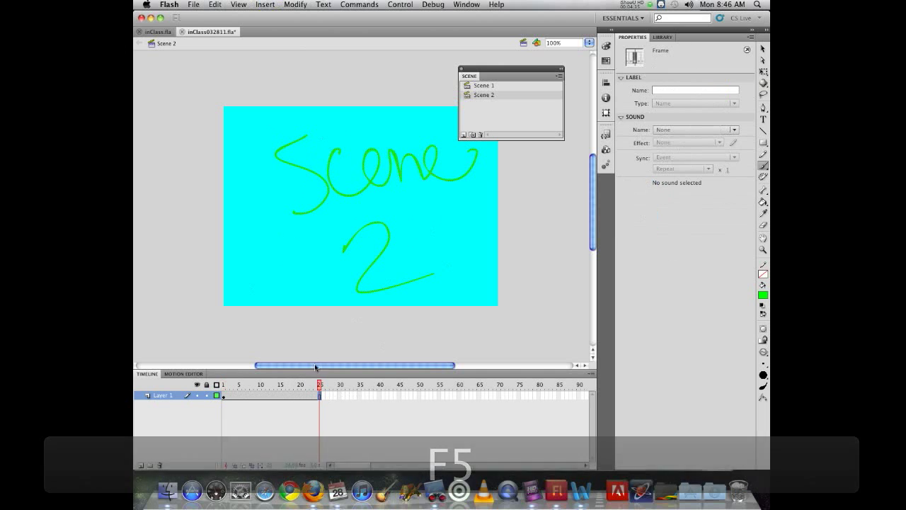
{"action": "left_click_drag", "start_coordinate": [319, 385], "coordinate": [342, 388]}
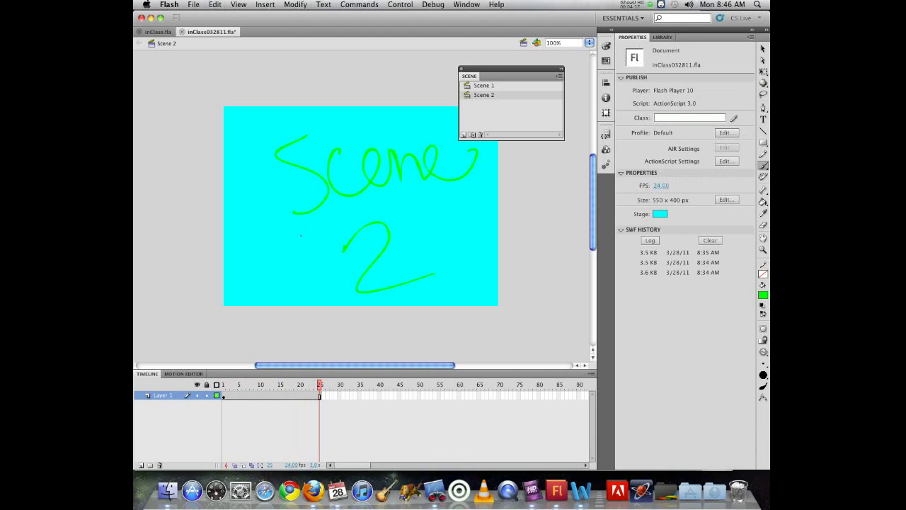
View Scene 1, return to Scene 2, and test the movie to watch both scenes play.
{"action": "left_click", "coordinate": [472, 86]}
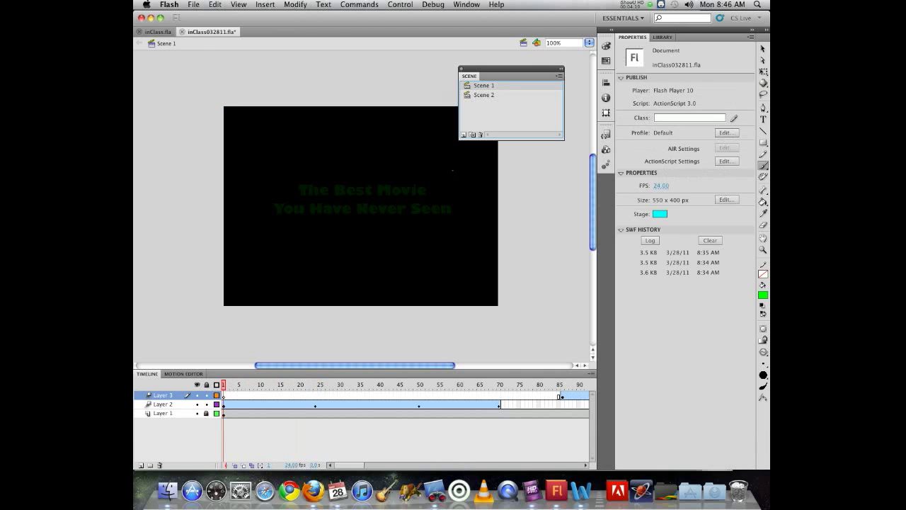
{"action": "left_click", "coordinate": [480, 95]}
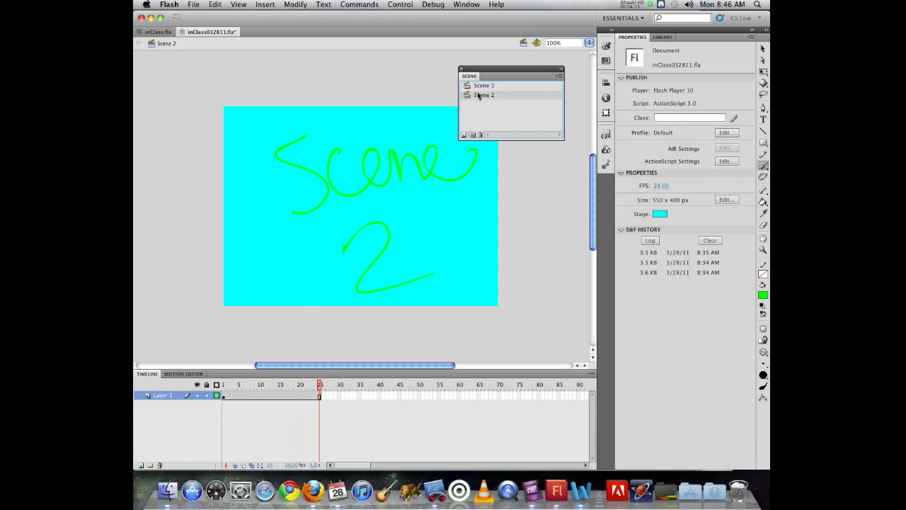
{"action": "key", "text": "super+Return"}
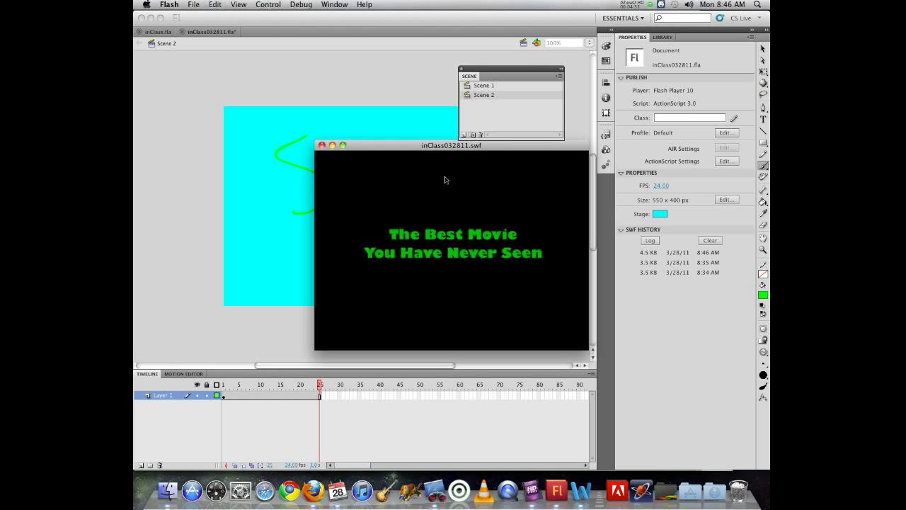
{"action": "left_click", "coordinate": [322, 146]}
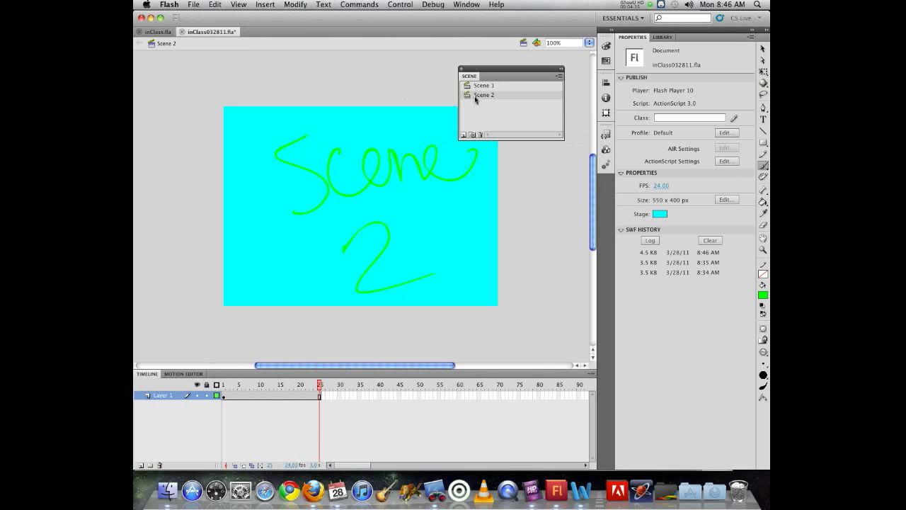
Rename Scene 2 to introScene and place it ahead of Scene 1 in the scene order.
{"action": "left_click_drag", "start_coordinate": [508, 96], "coordinate": [506, 85]}
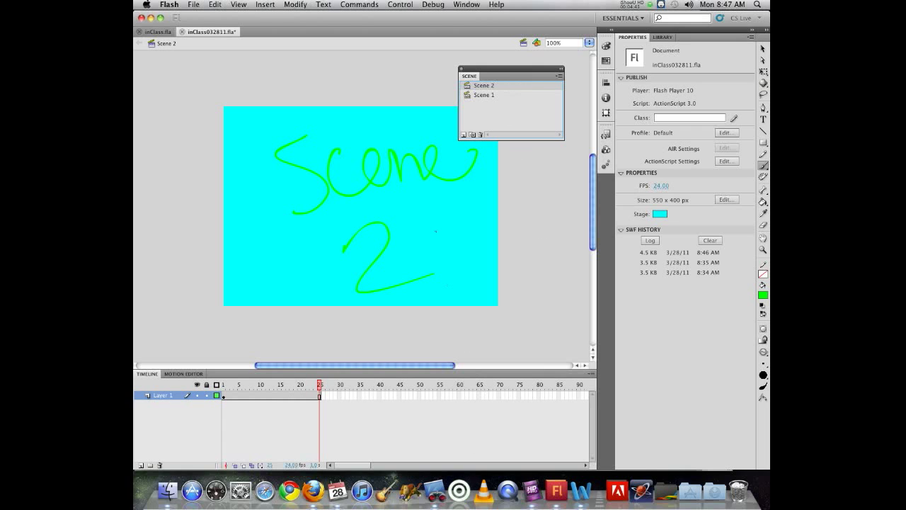
{"action": "left_click_drag", "start_coordinate": [503, 86], "coordinate": [497, 105]}
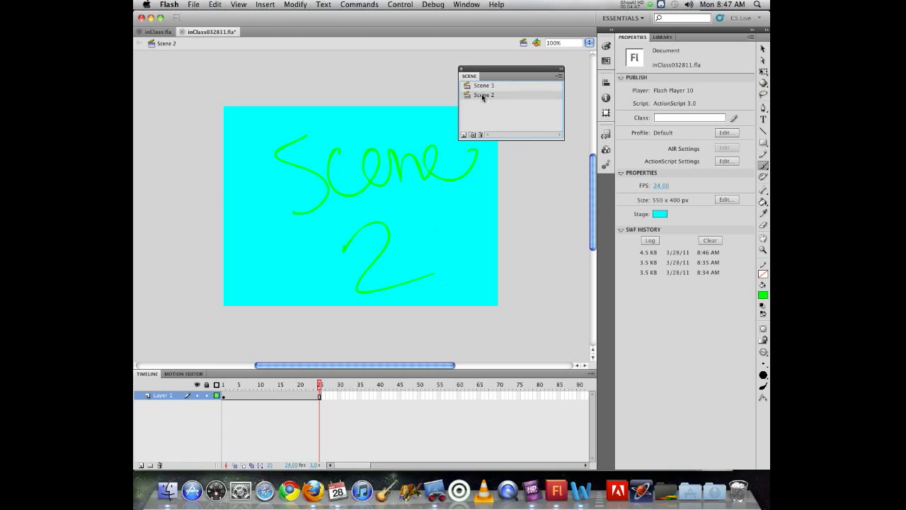
{"action": "double_click", "coordinate": [483, 96]}
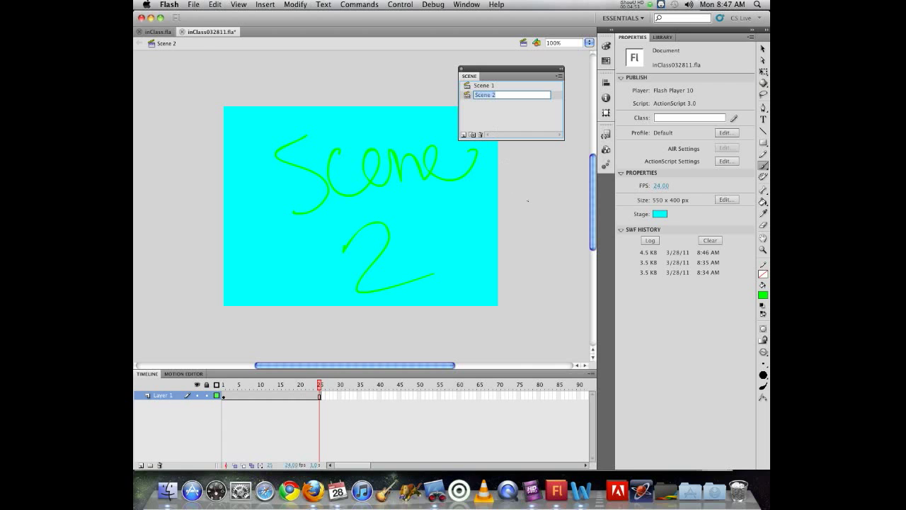
{"action": "type", "text": "introScene"}
{"action": "key", "text": "Return"}
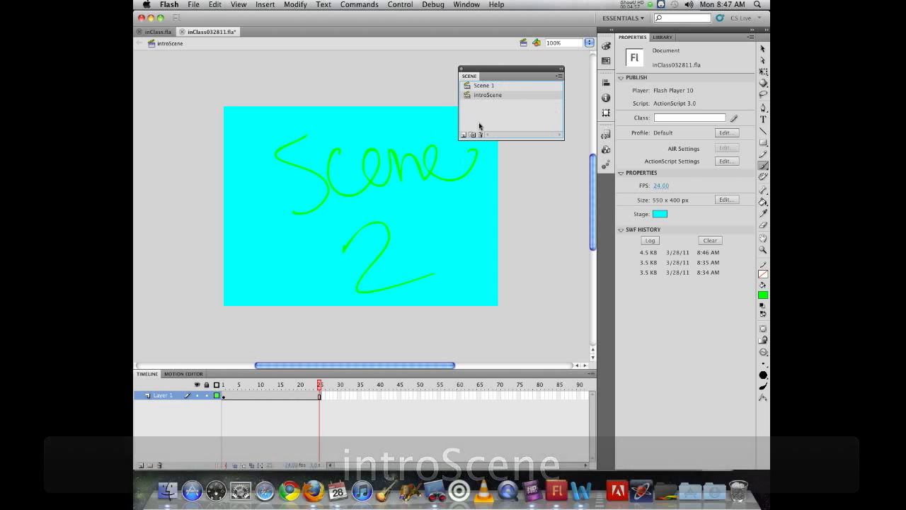
{"action": "left_click_drag", "start_coordinate": [473, 99], "coordinate": [476, 83]}
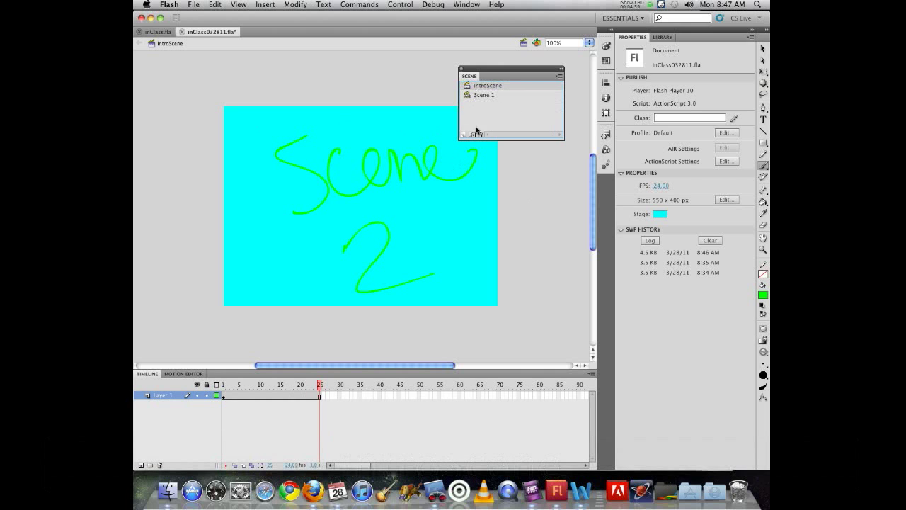
Test the movie with the new scene order, view Scene 1, and return to introScene.
{"action": "key", "text": "super+Return"}
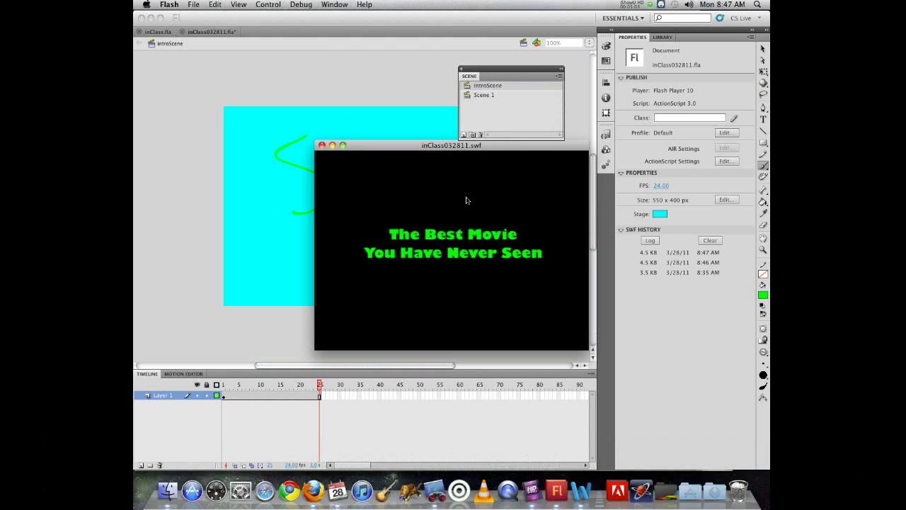
{"action": "left_click", "coordinate": [322, 145]}
{"action": "left_click", "coordinate": [479, 96]}
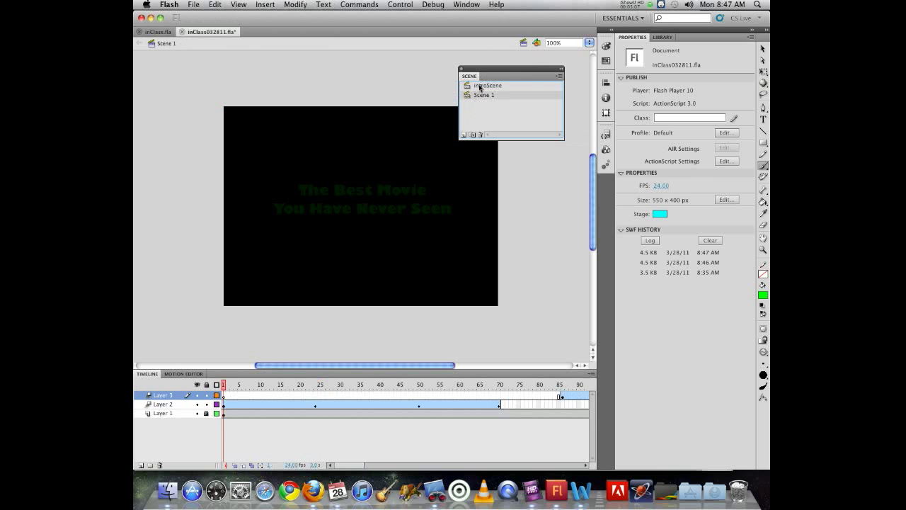
{"action": "left_click", "coordinate": [478, 86]}
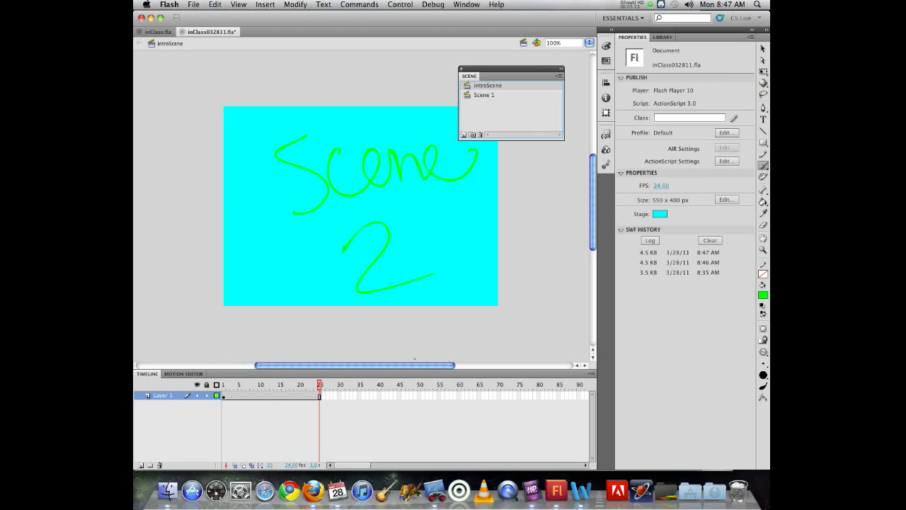
Draw a light blue rectangle without stroke over the upper part of the stage, extending past its side edges.
{"action": "left_click", "coordinate": [763, 142]}
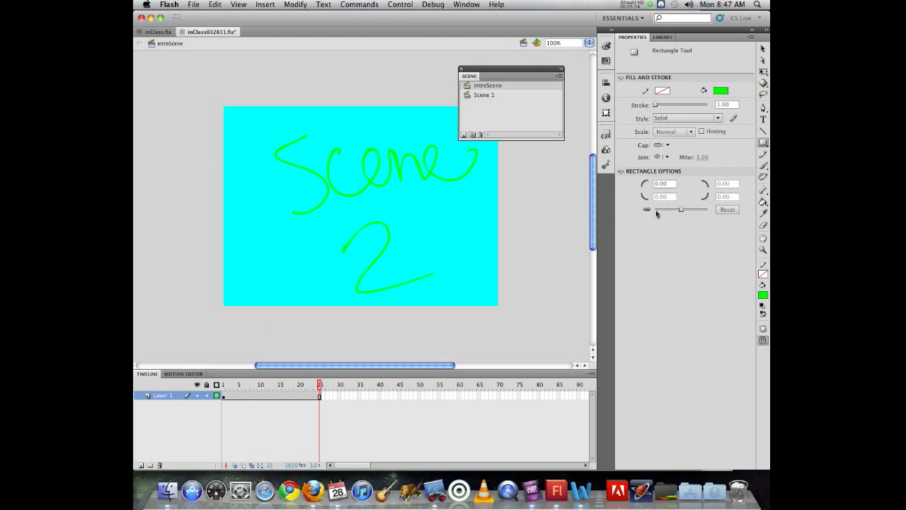
{"action": "left_click", "coordinate": [722, 91]}
{"action": "left_click", "coordinate": [760, 147]}
{"action": "left_click_drag", "start_coordinate": [196, 83], "coordinate": [532, 227]}
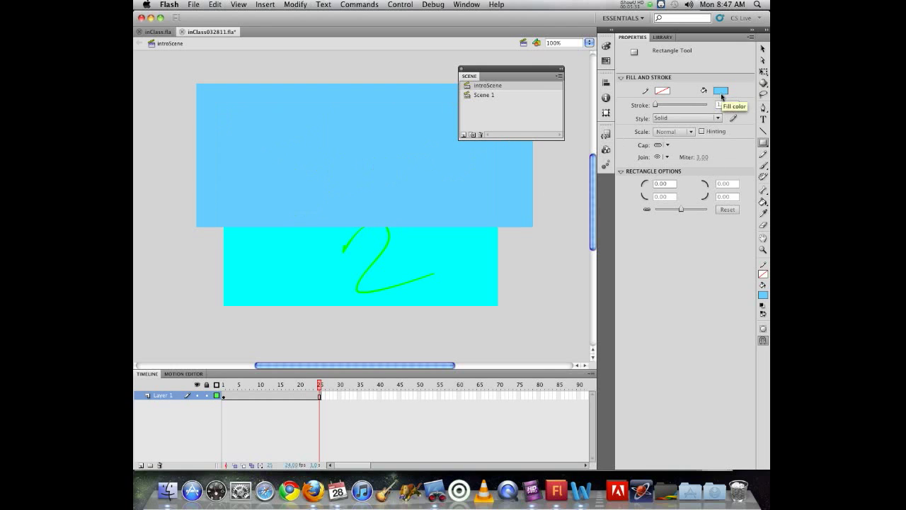
Add a new layer and draw a dark green rectangle on it covering the lower half of the stage.
{"action": "left_click", "coordinate": [140, 465]}
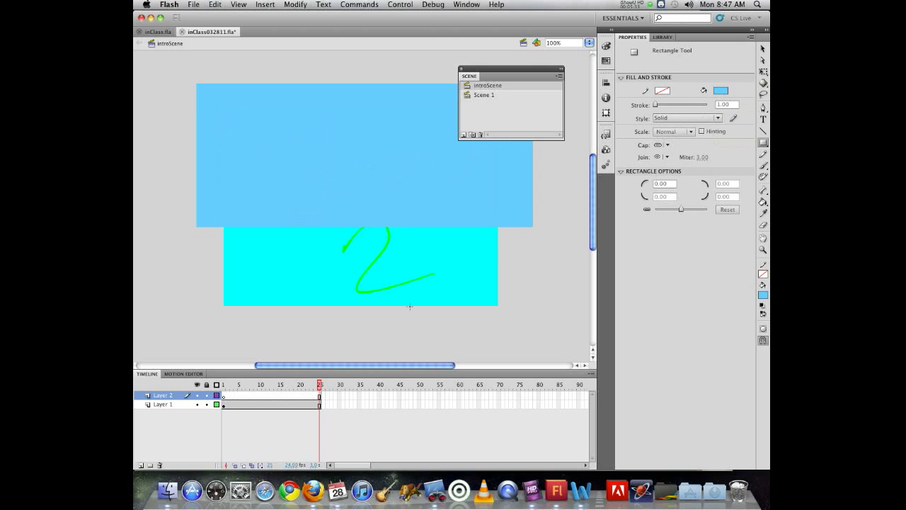
{"action": "left_click", "coordinate": [722, 92]}
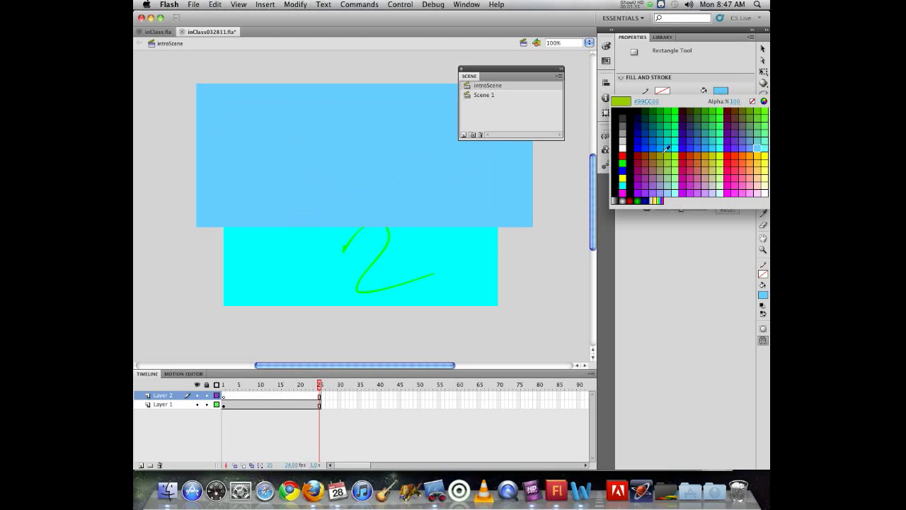
{"action": "left_click", "coordinate": [704, 115]}
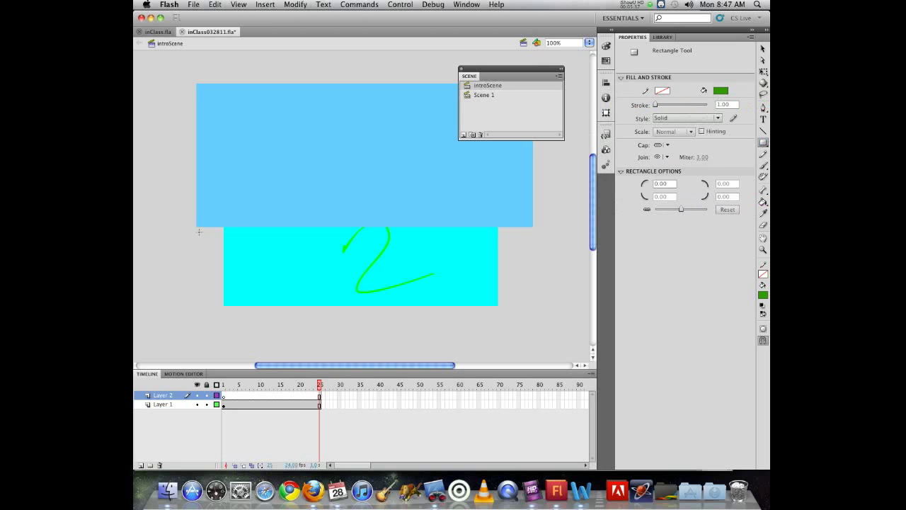
{"action": "left_click_drag", "start_coordinate": [184, 204], "coordinate": [547, 316]}
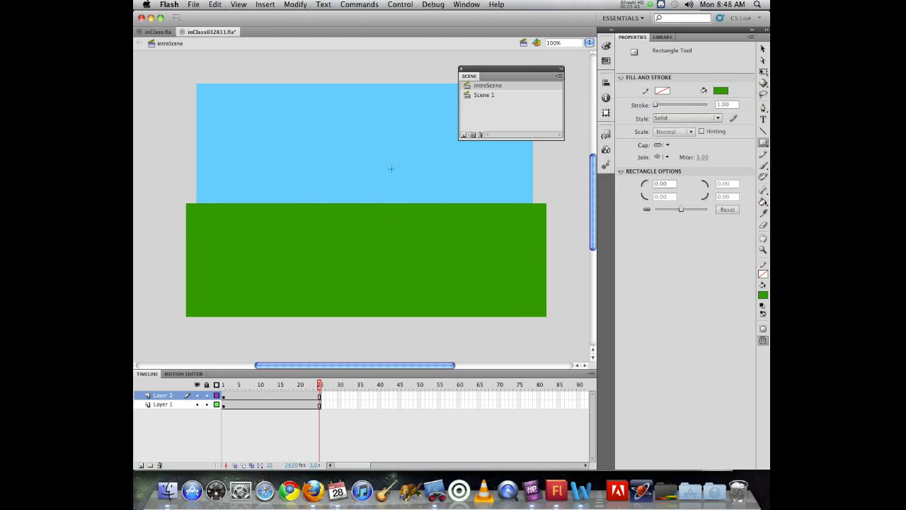
Add a new layer and brush a brown (#663300) tree trunk with four branches, rooted in the grass and reaching into the sky.
{"action": "left_click", "coordinate": [141, 465]}
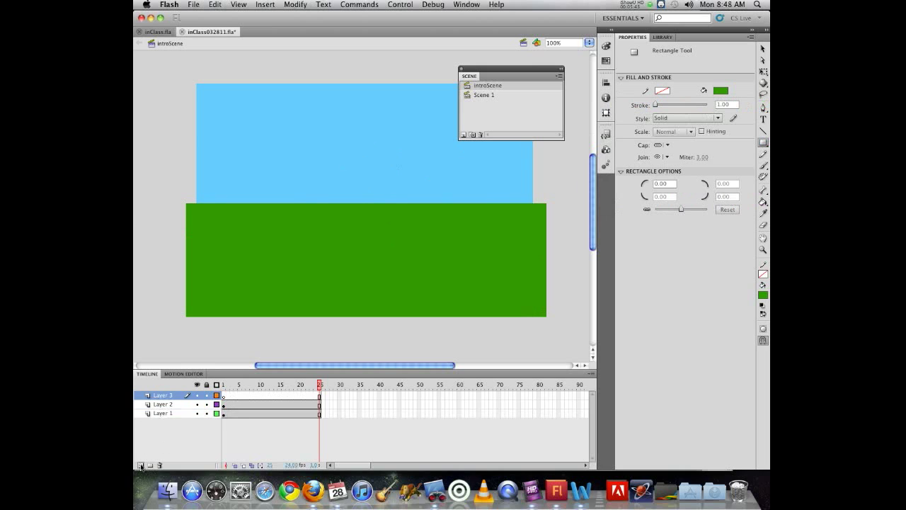
{"action": "left_click", "coordinate": [763, 165]}
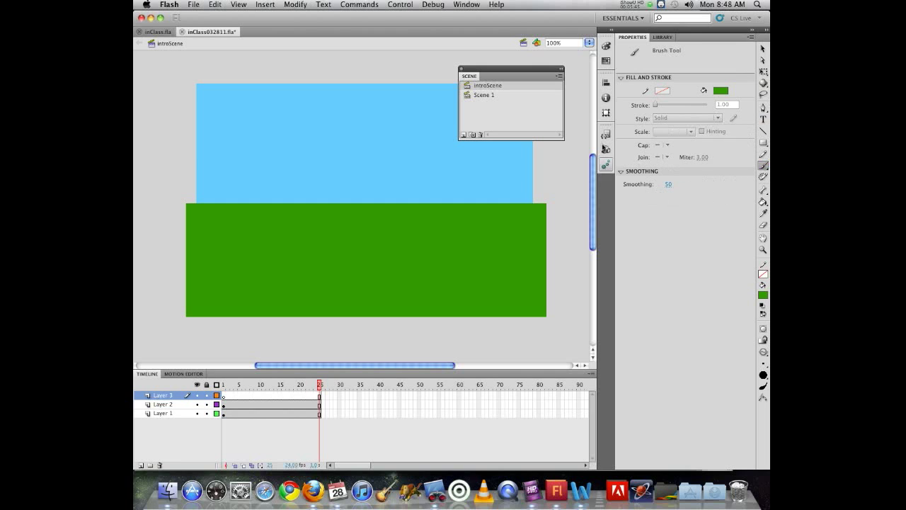
{"action": "left_click", "coordinate": [723, 91]}
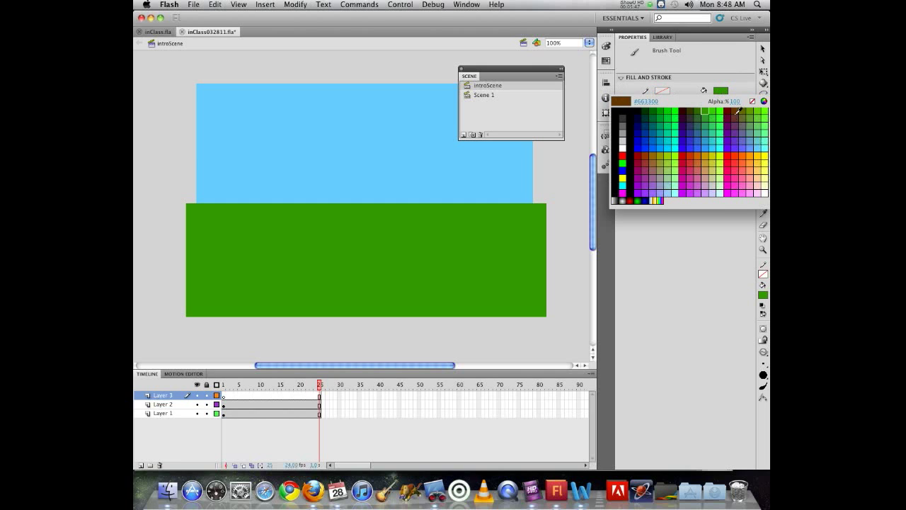
{"action": "left_click", "coordinate": [736, 113]}
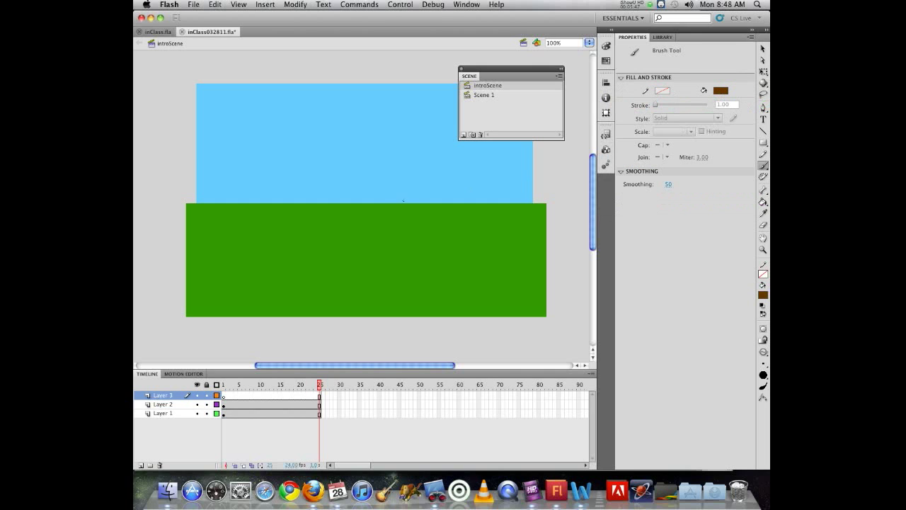
{"action": "left_click", "coordinate": [763, 374]}
{"action": "left_click", "coordinate": [737, 440]}
{"action": "mouse_move", "coordinate": [424, 222]}
{"action": "left_mouse_down"}
{"action": "mouse_move", "coordinate": [410, 170]}
{"action": "mouse_move", "coordinate": [390, 242]}
{"action": "left_mouse_up"}
{"action": "mouse_move", "coordinate": [401, 167]}
{"action": "left_mouse_down"}
{"action": "mouse_move", "coordinate": [409, 235]}
{"action": "mouse_move", "coordinate": [425, 228]}
{"action": "mouse_move", "coordinate": [403, 166]}
{"action": "mouse_move", "coordinate": [362, 135]}
{"action": "left_mouse_up"}
{"action": "mouse_move", "coordinate": [405, 159]}
{"action": "left_mouse_down"}
{"action": "mouse_move", "coordinate": [399, 132]}
{"action": "mouse_move", "coordinate": [427, 123]}
{"action": "left_mouse_up"}
{"action": "left_click_drag", "start_coordinate": [417, 174], "coordinate": [453, 146]}
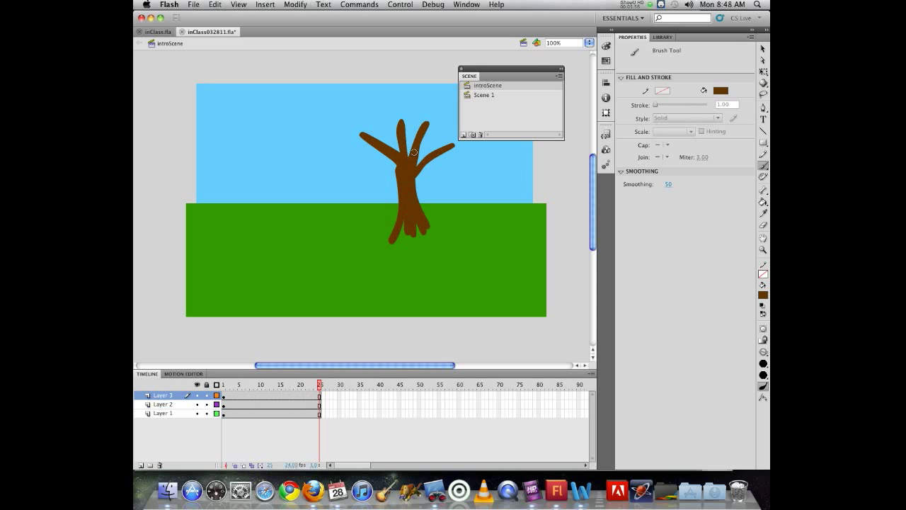
Brush dark green foliage over the tree's branches.
{"action": "left_click", "coordinate": [762, 294]}
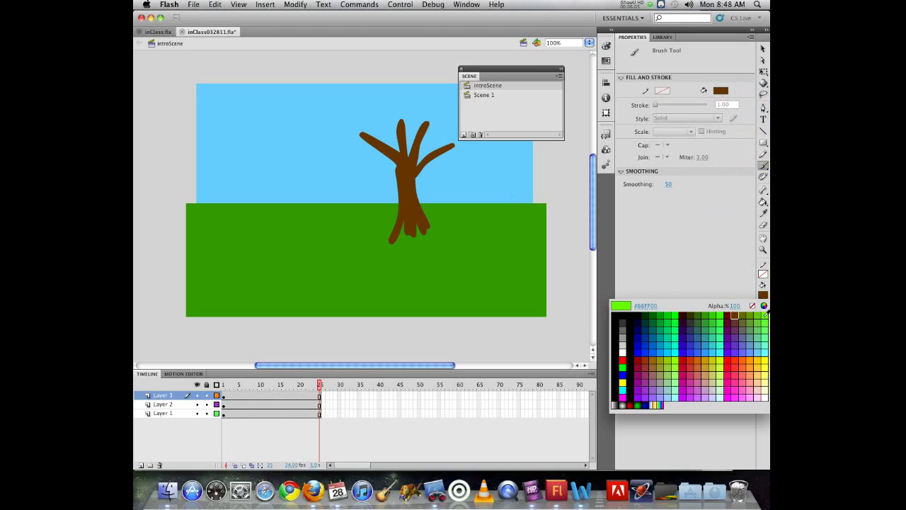
{"action": "left_click", "coordinate": [654, 313]}
{"action": "mouse_move", "coordinate": [443, 146]}
{"action": "left_mouse_down"}
{"action": "mouse_move", "coordinate": [413, 141]}
{"action": "mouse_move", "coordinate": [420, 130]}
{"action": "mouse_move", "coordinate": [393, 133]}
{"action": "mouse_move", "coordinate": [401, 123]}
{"action": "mouse_move", "coordinate": [387, 150]}
{"action": "mouse_move", "coordinate": [395, 148]}
{"action": "mouse_move", "coordinate": [365, 134]}
{"action": "mouse_move", "coordinate": [363, 142]}
{"action": "mouse_move", "coordinate": [386, 107]}
{"action": "mouse_move", "coordinate": [405, 118]}
{"action": "mouse_move", "coordinate": [440, 115]}
{"action": "mouse_move", "coordinate": [456, 141]}
{"action": "left_mouse_up"}
{"action": "mouse_move", "coordinate": [363, 124]}
{"action": "left_mouse_down"}
{"action": "mouse_move", "coordinate": [383, 132]}
{"action": "mouse_move", "coordinate": [367, 151]}
{"action": "mouse_move", "coordinate": [379, 150]}
{"action": "left_mouse_up"}
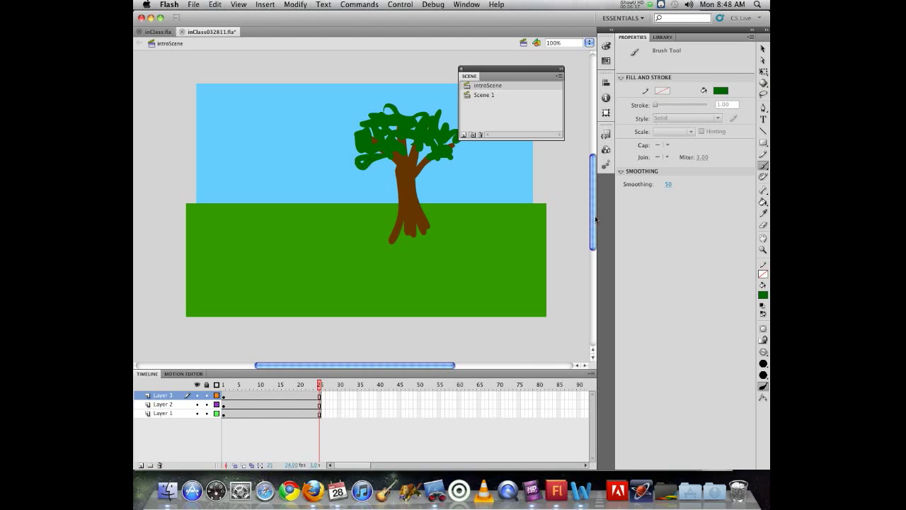
Dab light green leaf highlights across the tree's dark foliage.
{"action": "left_click", "coordinate": [763, 297]}
{"action": "left_click", "coordinate": [745, 316]}
{"action": "left_click_drag", "start_coordinate": [422, 123], "coordinate": [424, 127]}
{"action": "left_click_drag", "start_coordinate": [419, 119], "coordinate": [400, 131]}
{"action": "left_click_drag", "start_coordinate": [406, 140], "coordinate": [383, 137]}
{"action": "left_click_drag", "start_coordinate": [375, 119], "coordinate": [377, 130]}
{"action": "left_click_drag", "start_coordinate": [371, 141], "coordinate": [389, 147]}
{"action": "left_click_drag", "start_coordinate": [370, 145], "coordinate": [368, 151]}
{"action": "left_click_drag", "start_coordinate": [360, 155], "coordinate": [359, 159]}
{"action": "left_click_drag", "start_coordinate": [438, 147], "coordinate": [443, 153]}
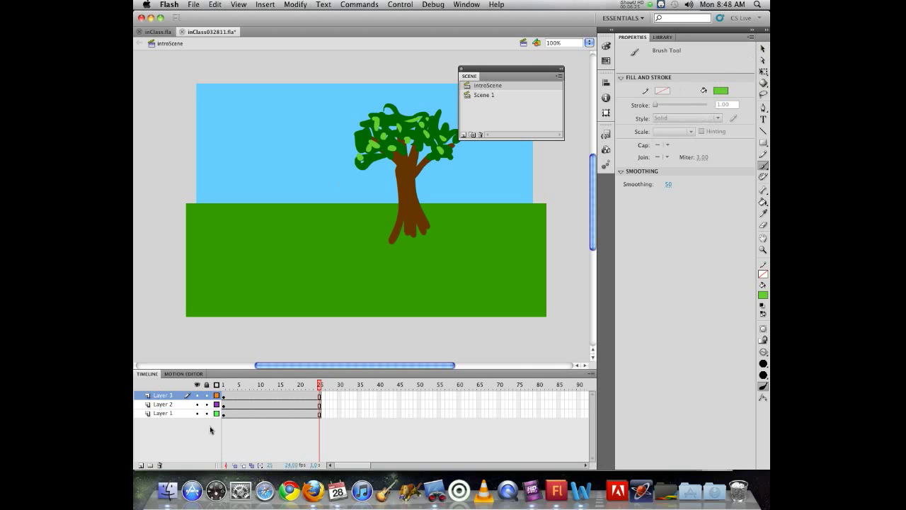
Lock Layer 1 and Layer 2, and undo the stray brush stroke.
{"action": "left_click_drag", "start_coordinate": [206, 405], "coordinate": [207, 414]}
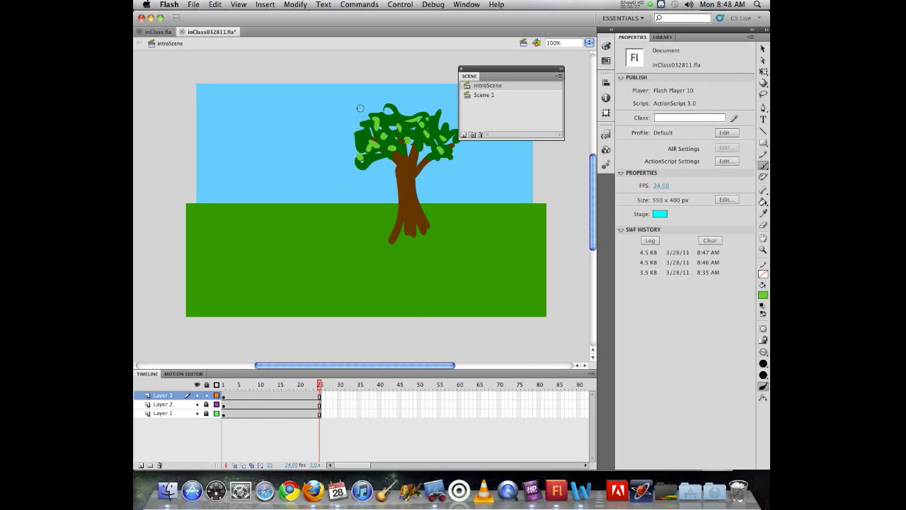
{"action": "mouse_move", "coordinate": [344, 69]}
{"action": "left_mouse_down"}
{"action": "mouse_move", "coordinate": [388, 216]}
{"action": "mouse_move", "coordinate": [508, 245]}
{"action": "left_mouse_up"}
{"action": "key", "text": "super+z"}
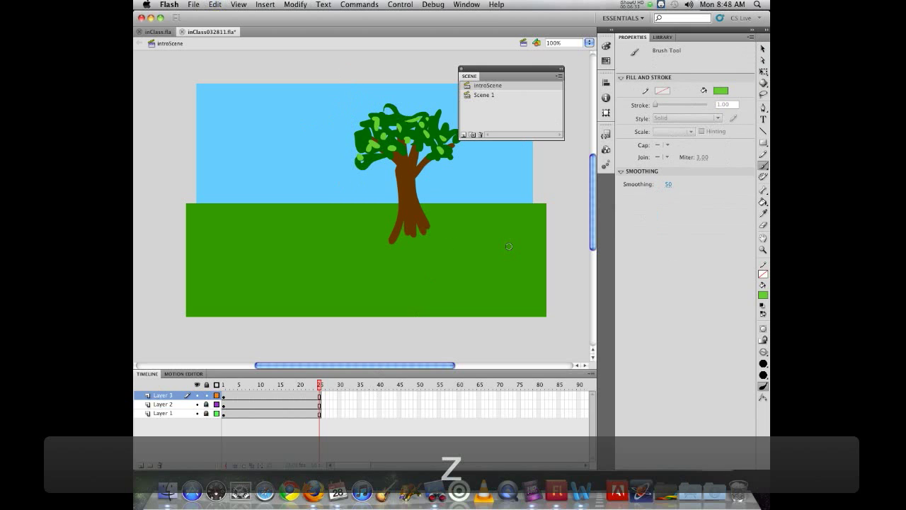
Convert the whole tree drawing into a movie clip symbol named Tree and save the file.
{"action": "left_click", "coordinate": [762, 49]}
{"action": "left_click_drag", "start_coordinate": [322, 56], "coordinate": [517, 282]}
{"action": "key", "text": "F8"}
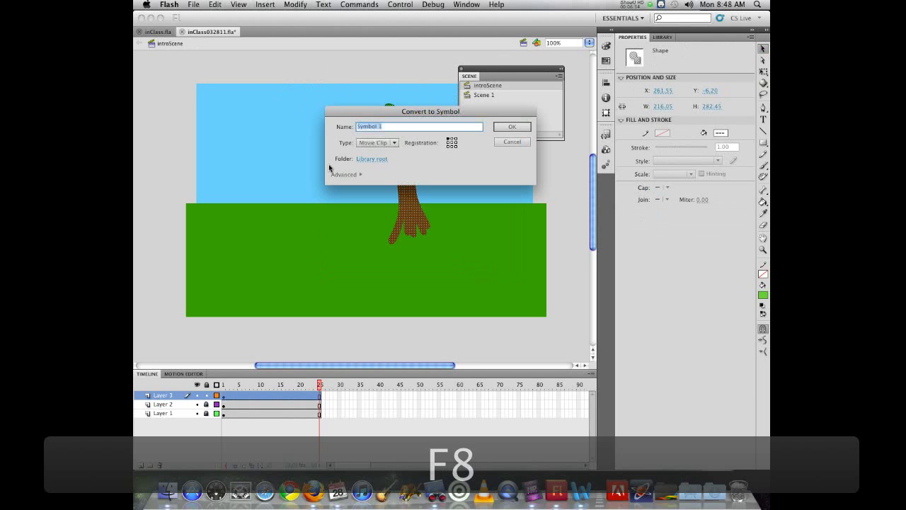
{"action": "type", "text": "Tree"}
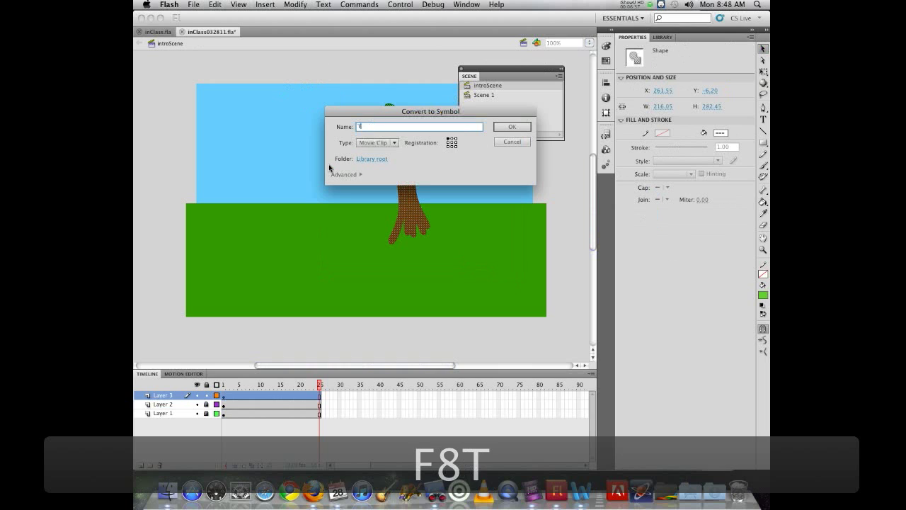
{"action": "key", "text": "Return"}
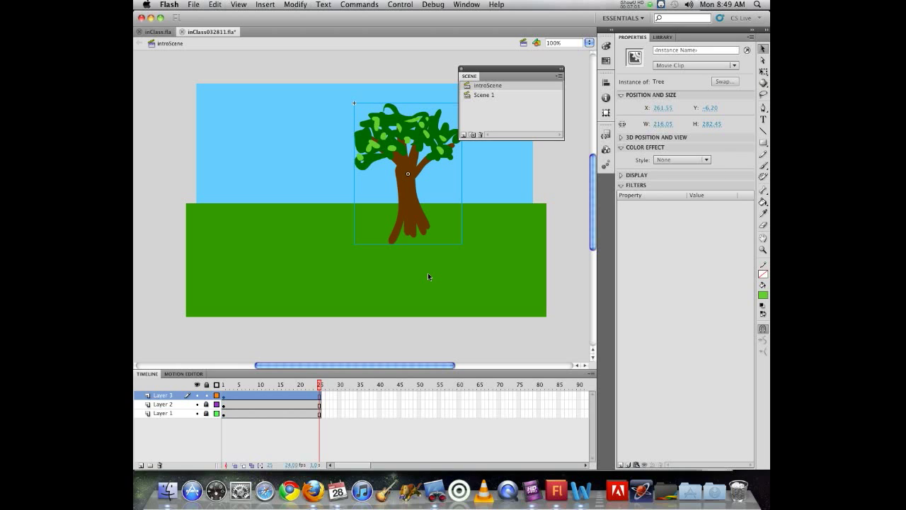
{"action": "key", "text": "super+s"}
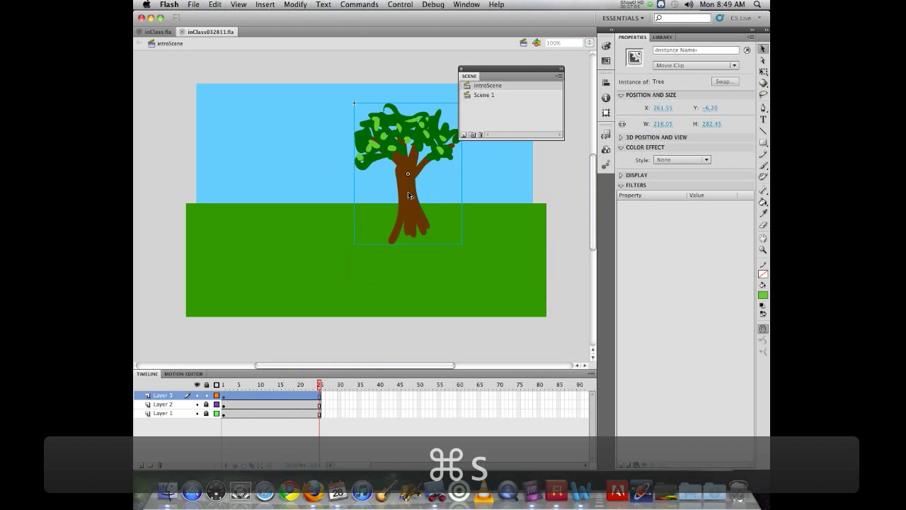
Spread the tree and four copies of it across the landscape, and dock the Scene panel clear of the stage.
{"action": "left_click_drag", "start_coordinate": [392, 150], "coordinate": [248, 157]}
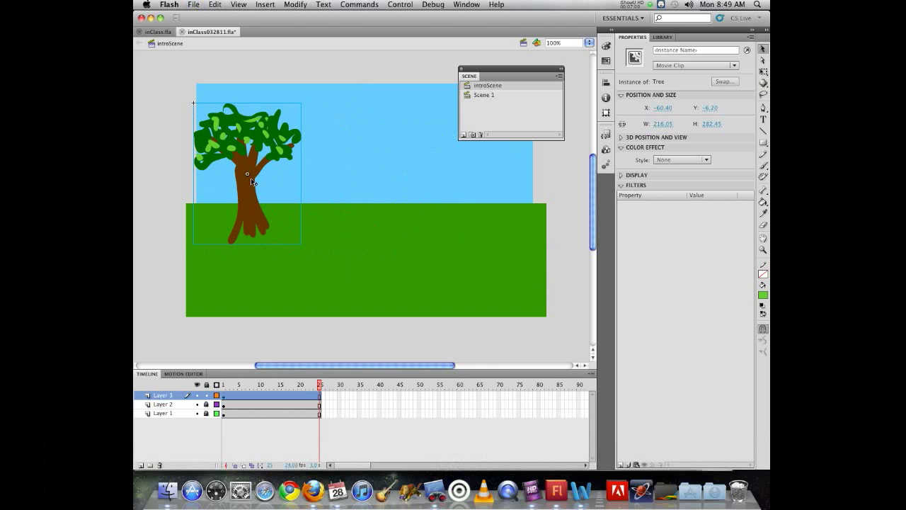
{"action": "left_click_drag", "start_coordinate": [244, 163], "coordinate": [488, 148]}
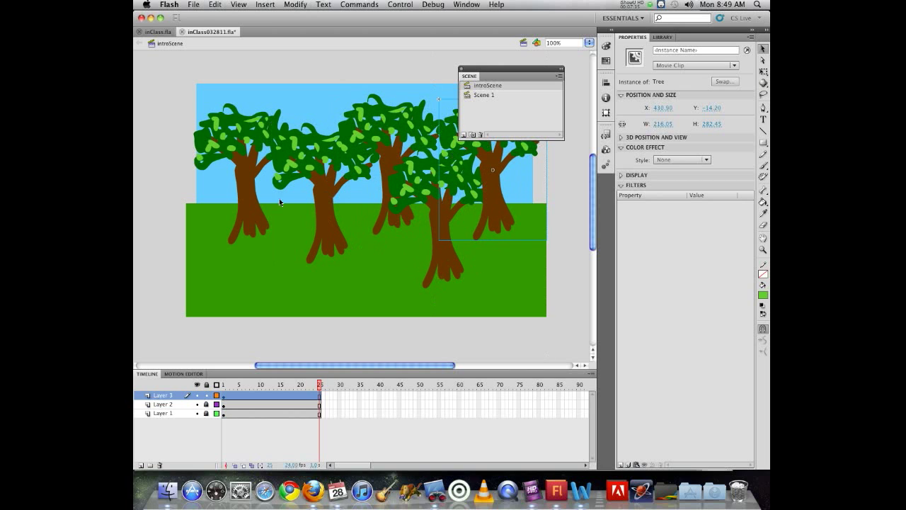
{"action": "left_click_drag", "start_coordinate": [470, 72], "coordinate": [607, 186]}
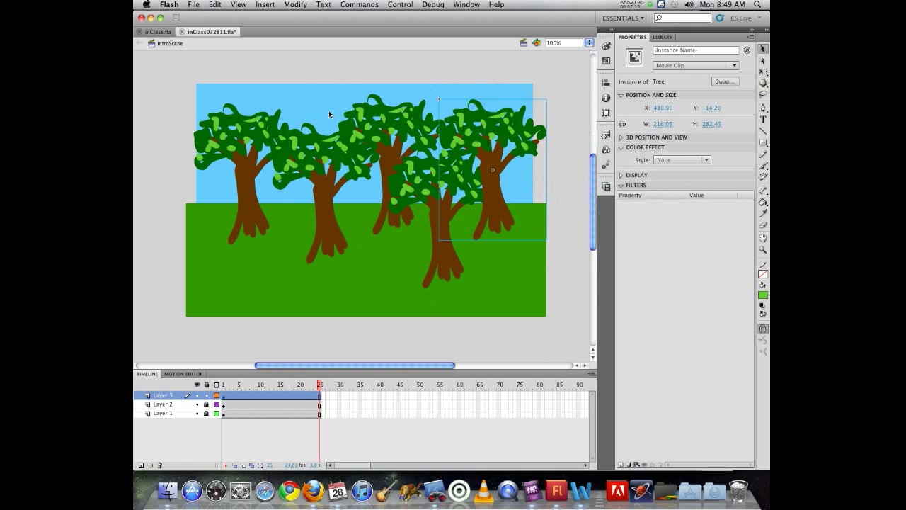
Bring the lowest foreground tree to the front of the stacking order and shift it slightly up and to the left.
{"action": "left_click", "coordinate": [407, 186]}
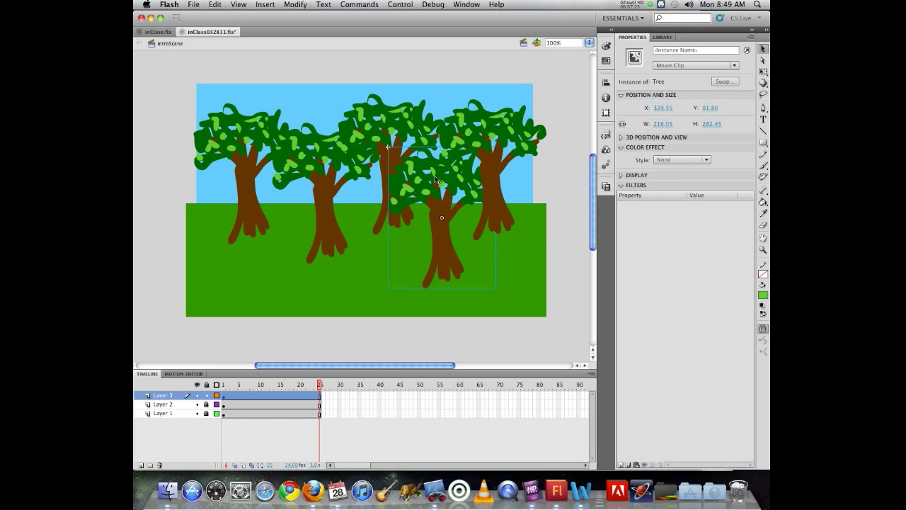
{"action": "right_click", "coordinate": [453, 184]}
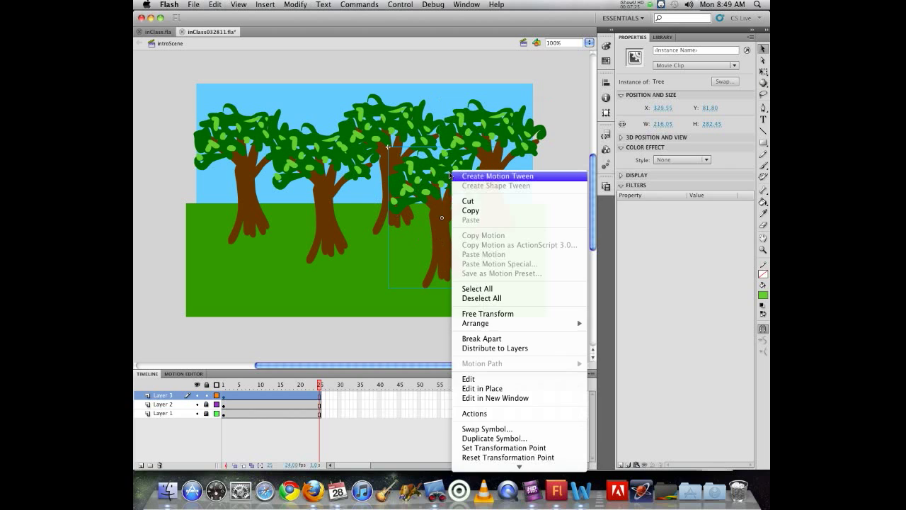
{"action": "mouse_move", "coordinate": [473, 325]}
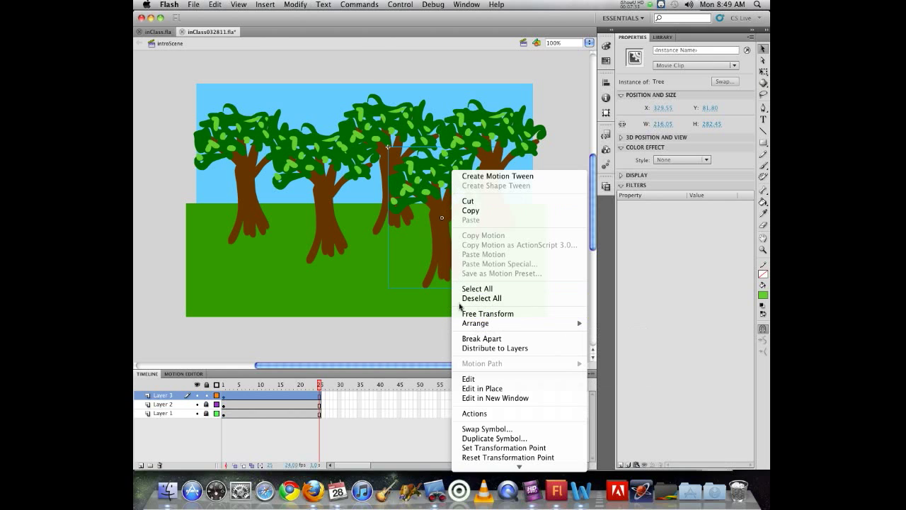
{"action": "left_click", "coordinate": [621, 332]}
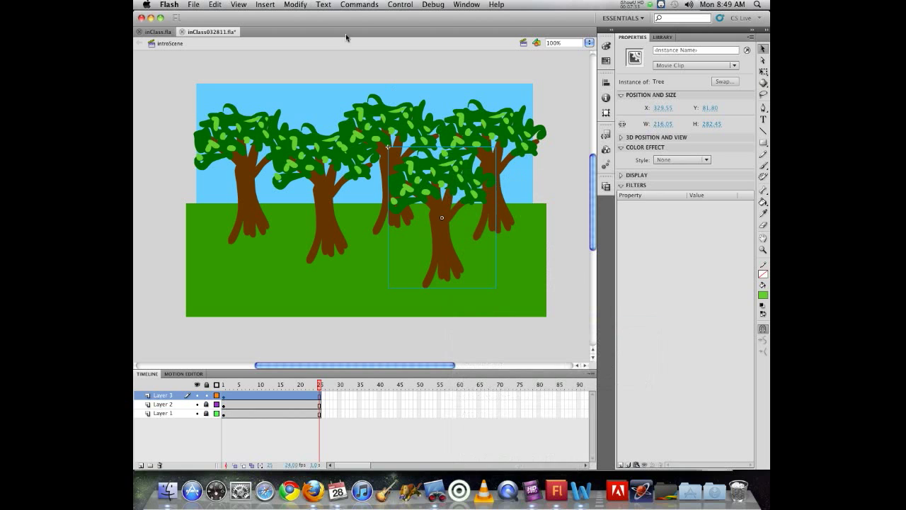
{"action": "left_click", "coordinate": [295, 4]}
{"action": "mouse_move", "coordinate": [305, 130]}
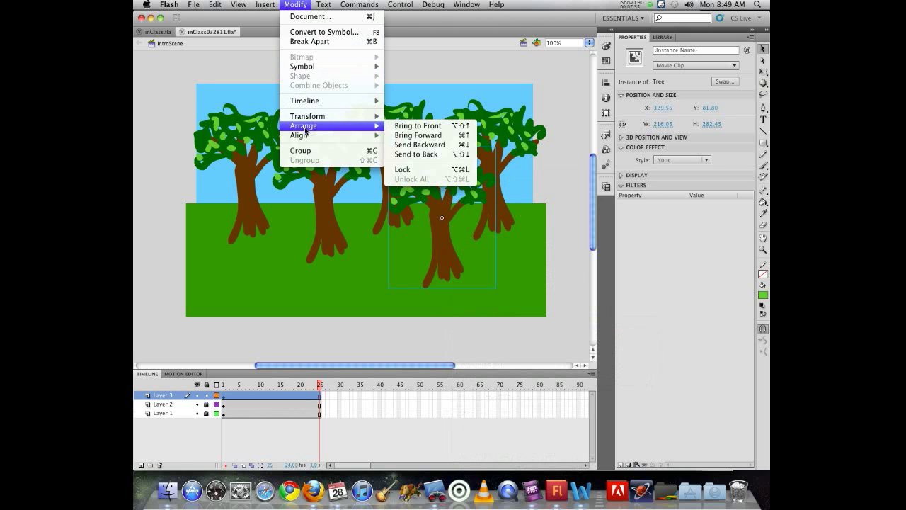
{"action": "left_click", "coordinate": [417, 126]}
{"action": "left_click", "coordinate": [266, 4]}
{"action": "left_click", "coordinate": [318, 111]}
{"action": "mouse_move", "coordinate": [451, 168]}
{"action": "left_mouse_down"}
{"action": "mouse_move", "coordinate": [448, 176]}
{"action": "mouse_move", "coordinate": [445, 163]}
{"action": "left_mouse_up"}
Try the Brightness color effect on the middle tree at the back.
{"action": "left_click", "coordinate": [396, 126]}
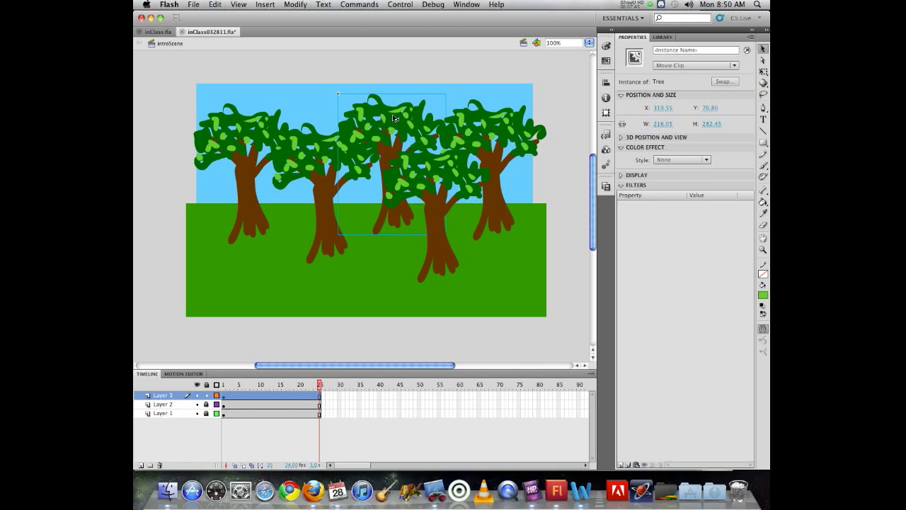
{"action": "left_click", "coordinate": [658, 159]}
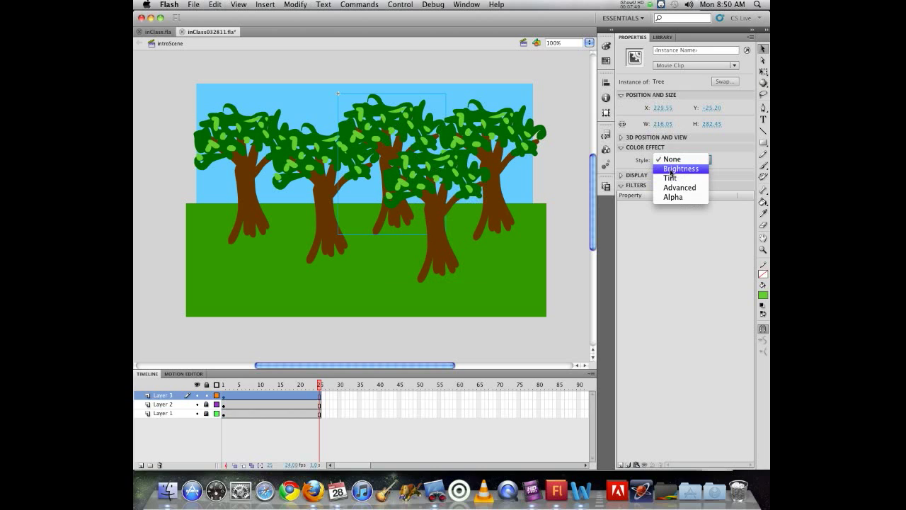
{"action": "left_click", "coordinate": [675, 171]}
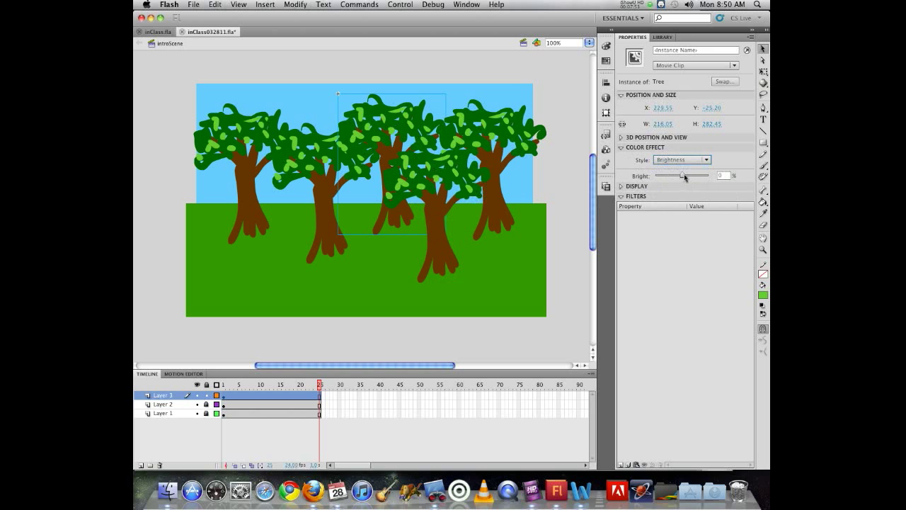
{"action": "left_click_drag", "start_coordinate": [683, 177], "coordinate": [682, 177]}
Apply a blue Tint color effect (red 0, green 102, blue 255) at 19% to the middle tree at the back.
{"action": "left_click", "coordinate": [681, 159]}
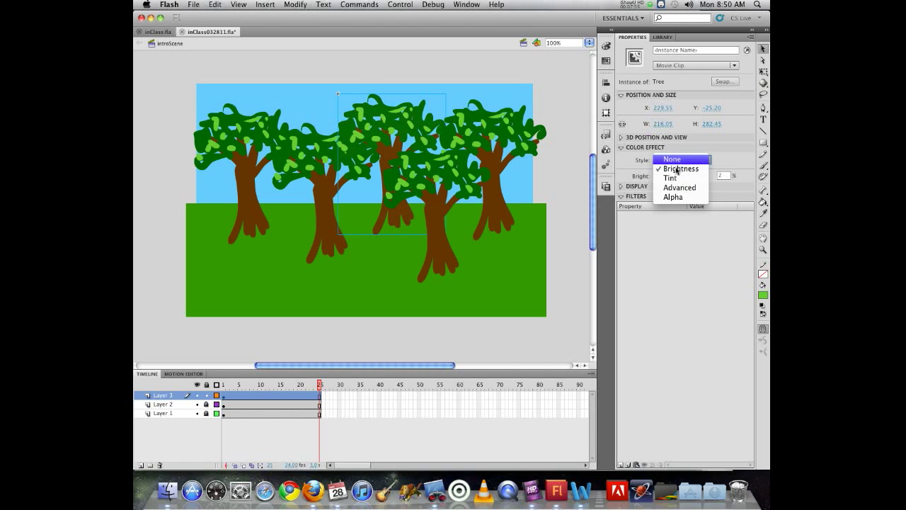
{"action": "left_click", "coordinate": [676, 180]}
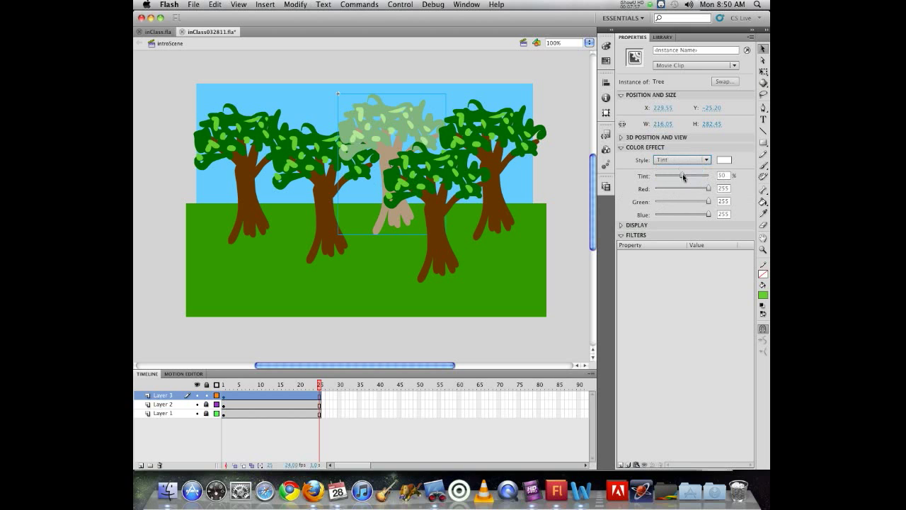
{"action": "left_click", "coordinate": [725, 162]}
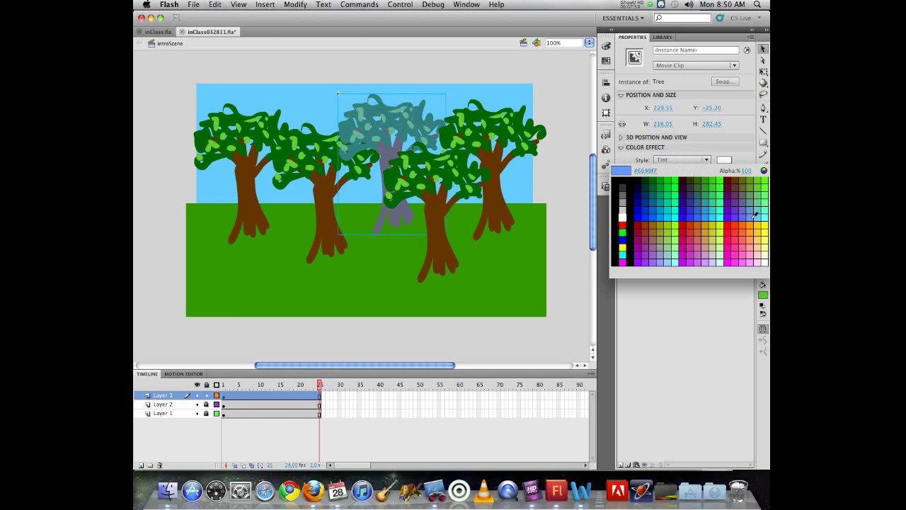
{"action": "left_click", "coordinate": [652, 214]}
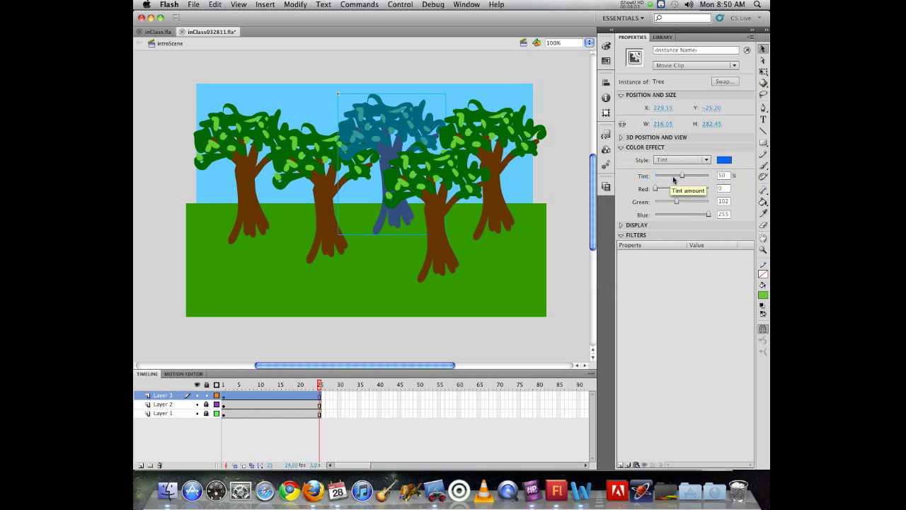
{"action": "left_click_drag", "start_coordinate": [679, 177], "coordinate": [665, 177]}
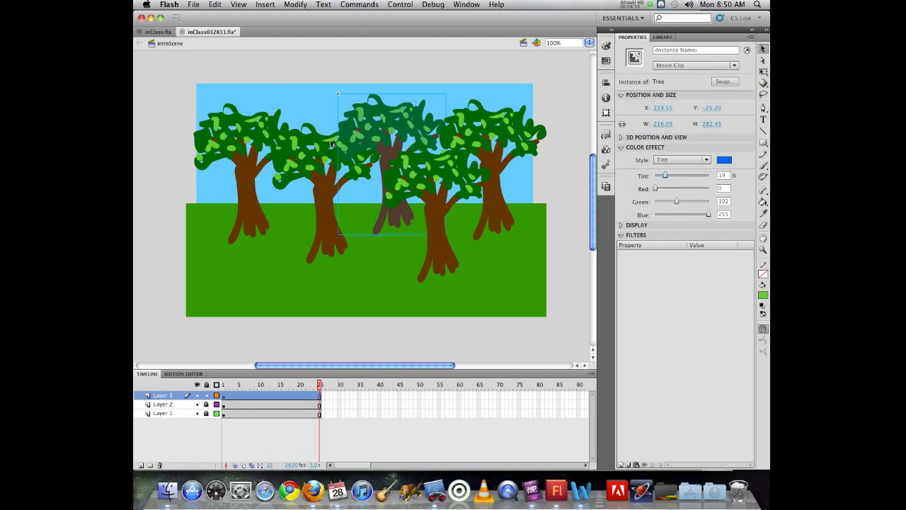
Move the second tree from the left slightly down, and shrink the tinted back tree to about 146 by 214 px.
{"action": "left_click", "coordinate": [315, 157]}
{"action": "mouse_move", "coordinate": [312, 141]}
{"action": "left_mouse_down"}
{"action": "mouse_move", "coordinate": [333, 148]}
{"action": "mouse_move", "coordinate": [312, 156]}
{"action": "left_mouse_up"}
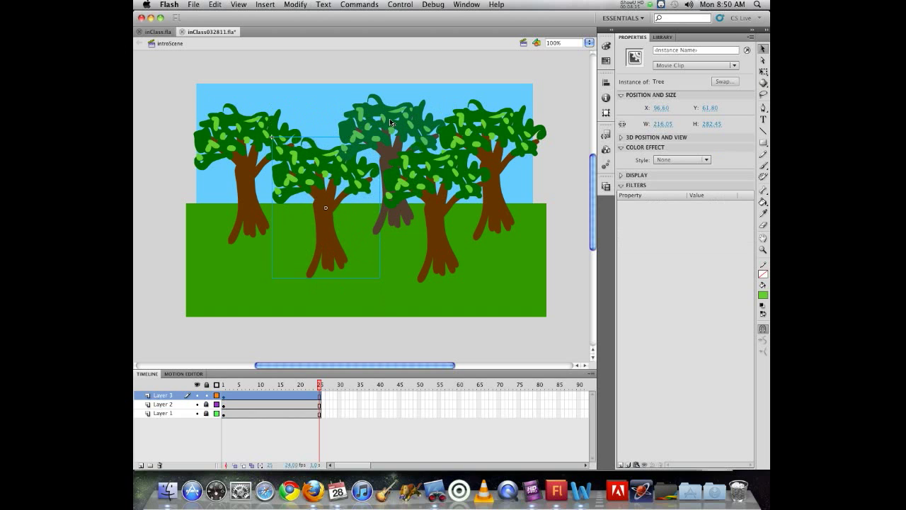
{"action": "left_click", "coordinate": [364, 108]}
{"action": "key", "text": "q"}
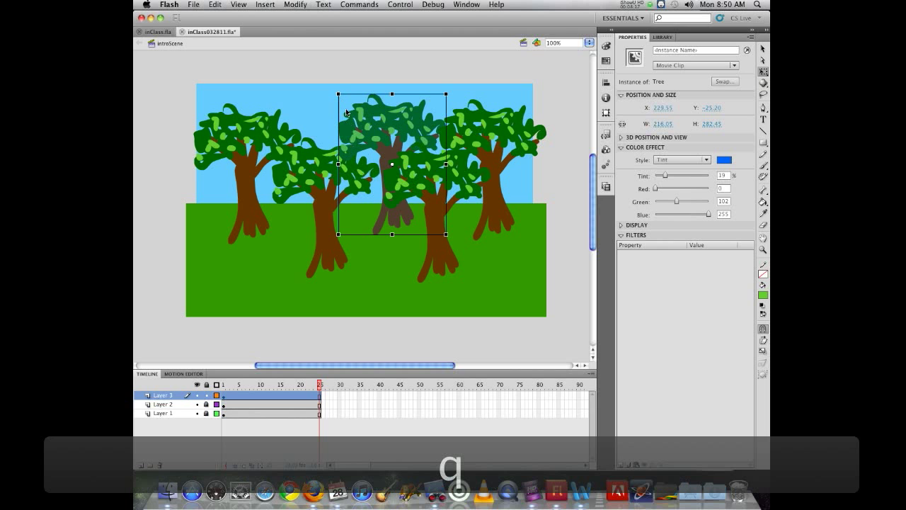
{"action": "left_click_drag", "start_coordinate": [336, 92], "coordinate": [354, 109]}
{"action": "key", "text": "Return"}
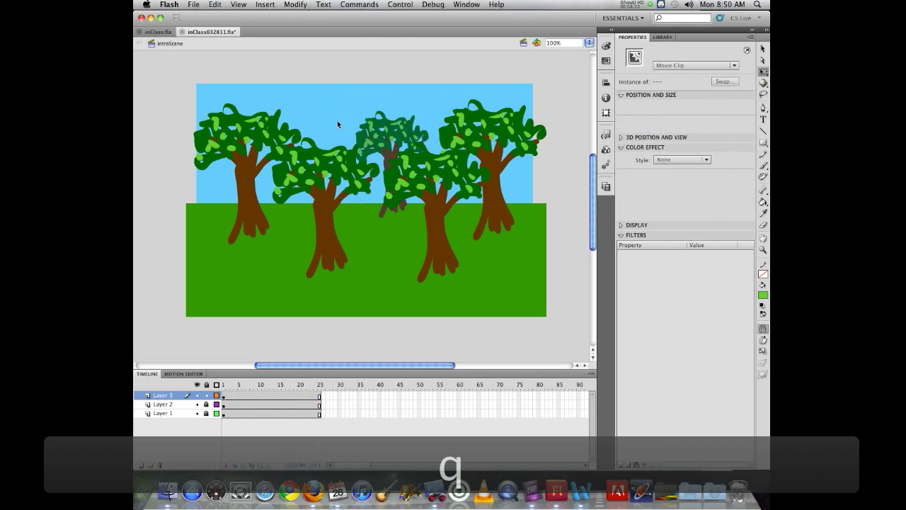
{"action": "key", "text": "Return"}
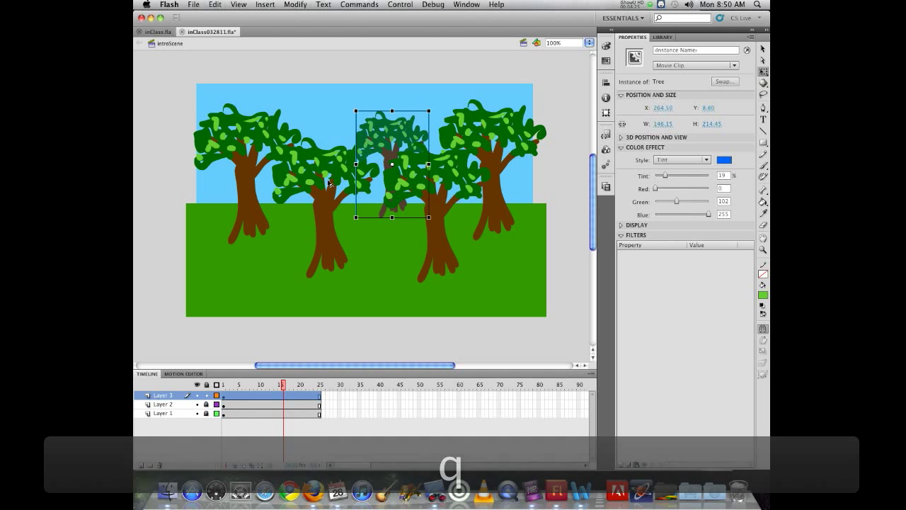
Shift the leftmost tree slightly right and the second tree slightly left so they stand closer together.
{"action": "left_click_drag", "start_coordinate": [246, 133], "coordinate": [262, 129]}
{"action": "left_click_drag", "start_coordinate": [317, 170], "coordinate": [487, 134]}
{"action": "left_click", "coordinate": [274, 125]}
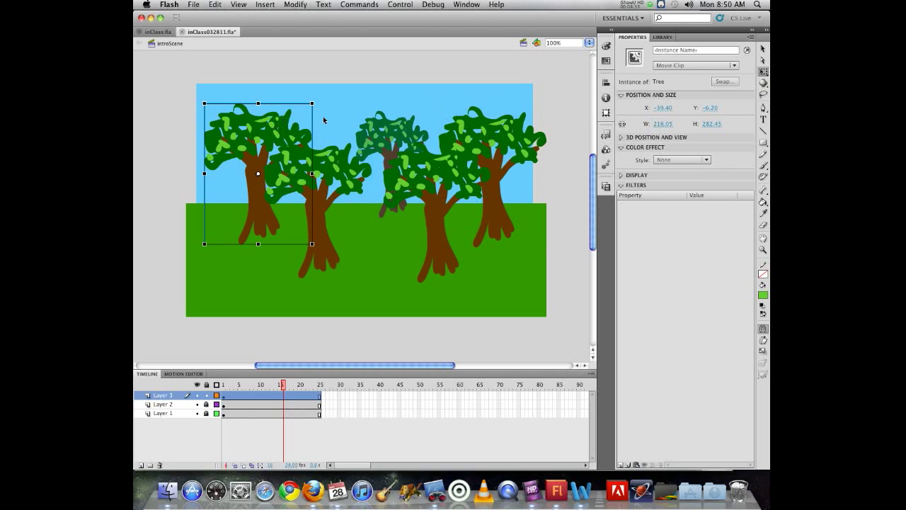
Apply the blue Tint color effect to the leftmost back tree at 10%, and give the rightmost back tree a similarly light blue tint.
{"action": "left_click", "coordinate": [669, 160]}
{"action": "left_click", "coordinate": [670, 179]}
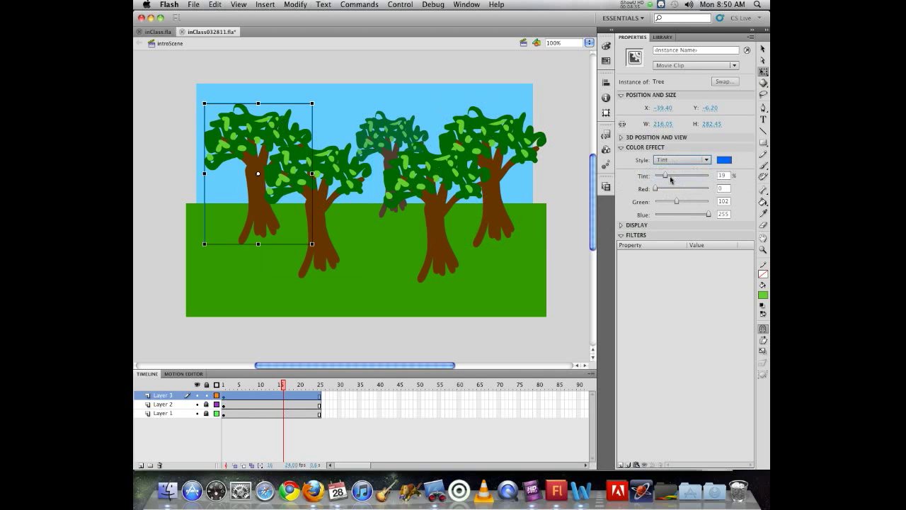
{"action": "left_click_drag", "start_coordinate": [665, 177], "coordinate": [658, 177]}
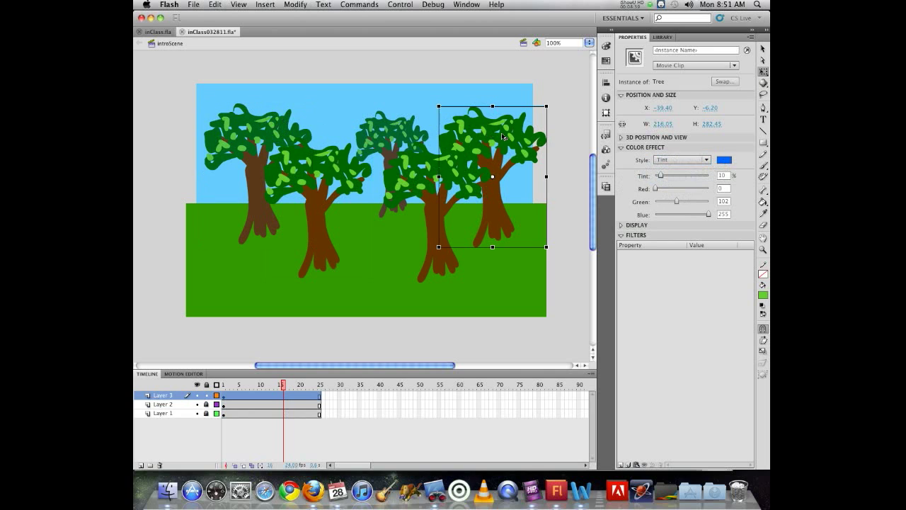
{"action": "left_click", "coordinate": [507, 138]}
{"action": "left_click", "coordinate": [676, 160]}
{"action": "left_click", "coordinate": [671, 177]}
{"action": "left_click_drag", "start_coordinate": [662, 177], "coordinate": [662, 177]}
Shrink the leftmost back tree slightly, and move both front trees a little down and to the left.
{"action": "left_click", "coordinate": [430, 205]}
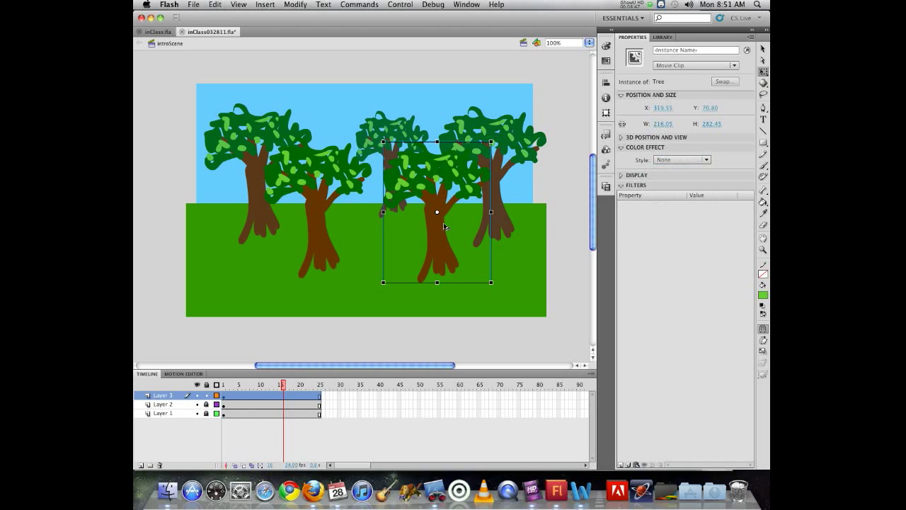
{"action": "left_click", "coordinate": [252, 128]}
{"action": "left_click_drag", "start_coordinate": [313, 104], "coordinate": [302, 116]}
{"action": "mouse_move", "coordinate": [421, 205]}
{"action": "left_mouse_down"}
{"action": "mouse_move", "coordinate": [399, 219]}
{"action": "mouse_move", "coordinate": [407, 212]}
{"action": "left_mouse_up"}
{"action": "left_click", "coordinate": [315, 174]}
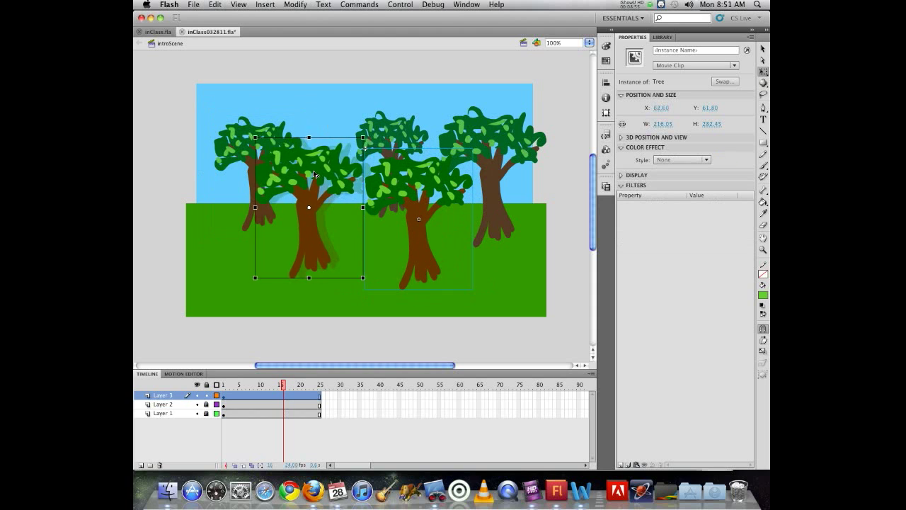
{"action": "left_click_drag", "start_coordinate": [314, 174], "coordinate": [301, 187]}
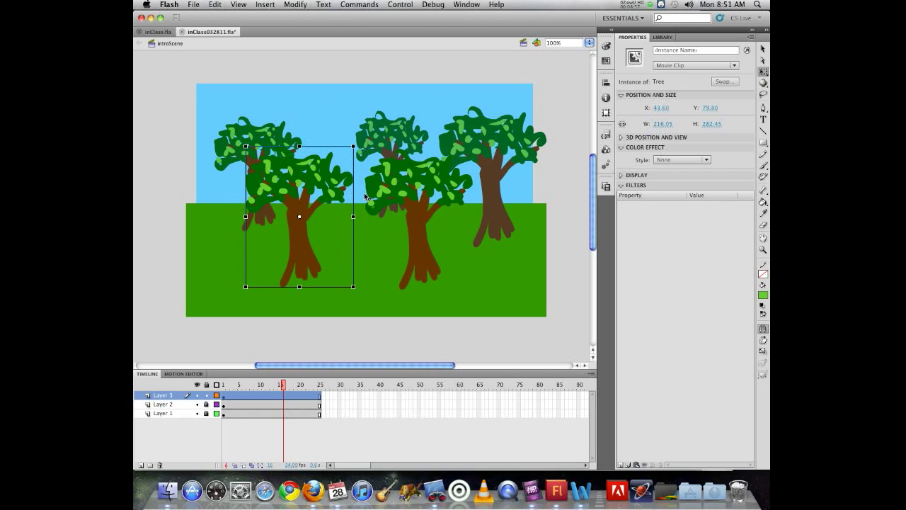
Move the small middle back tree left into the gap between the front trees, and nudge the rightmost back and right front trees slightly right.
{"action": "left_click_drag", "start_coordinate": [411, 137], "coordinate": [375, 141]}
{"action": "left_click", "coordinate": [507, 139]}
{"action": "left_click", "coordinate": [388, 181]}
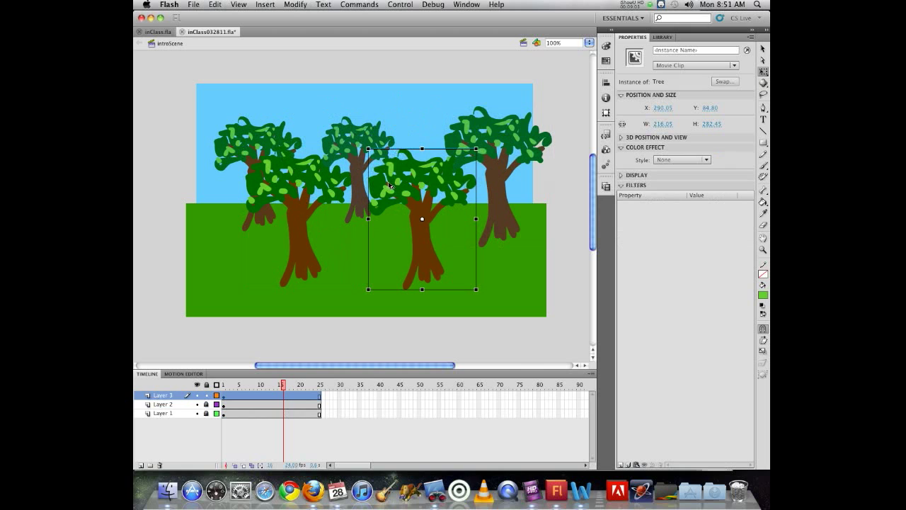
Go to frame 25 of the timeline and move introScene below Scene 1 in the scene order.
{"action": "left_click_drag", "start_coordinate": [286, 386], "coordinate": [322, 386]}
{"action": "left_click", "coordinate": [606, 187]}
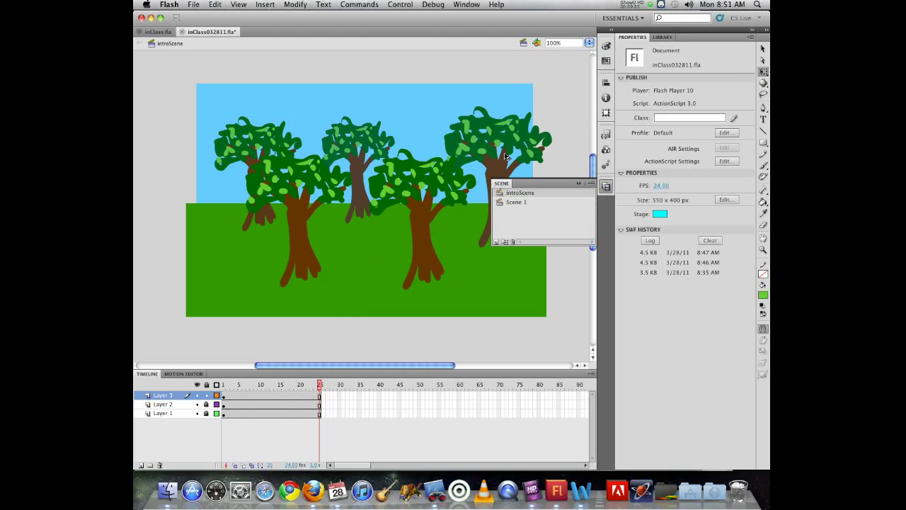
{"action": "left_click_drag", "start_coordinate": [512, 194], "coordinate": [513, 210]}
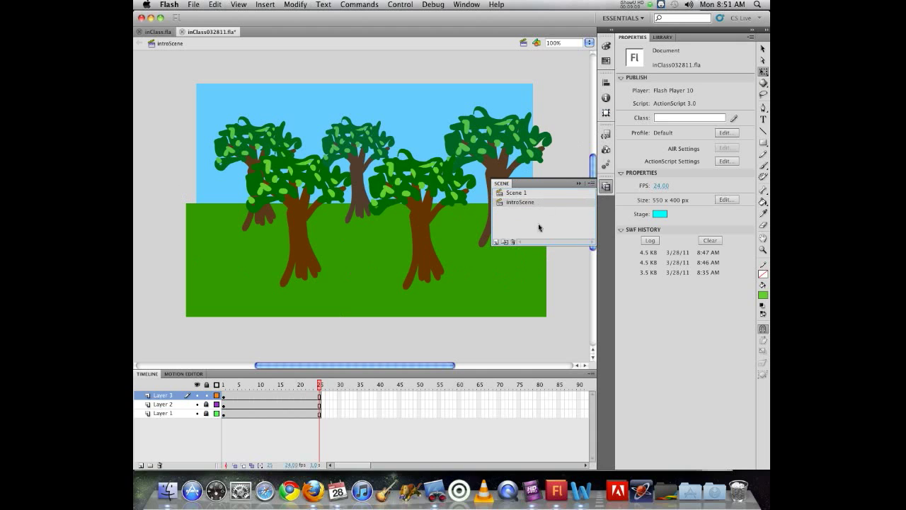
{"action": "left_click", "coordinate": [608, 188]}
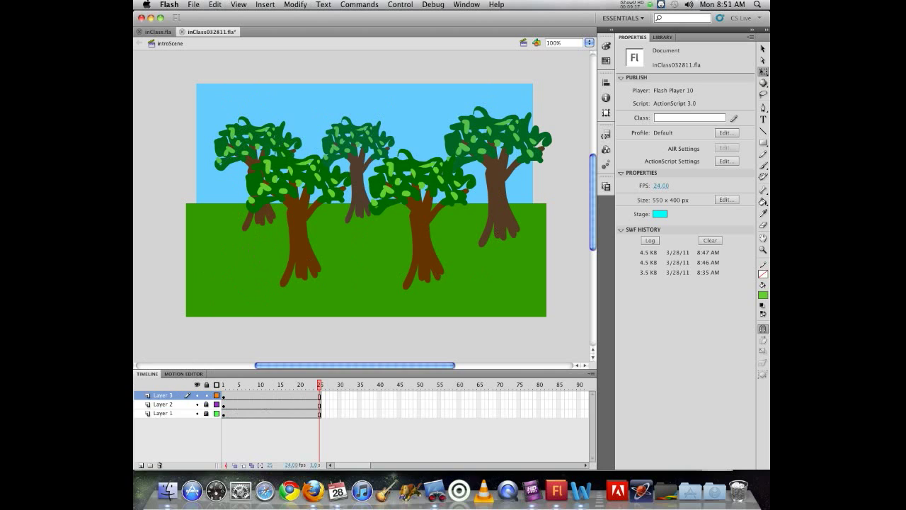
Add a new layer above Layer 3 and draw a rectangle about 168 by 168 px on it with no fill and a red stroke.
{"action": "left_click", "coordinate": [140, 465]}
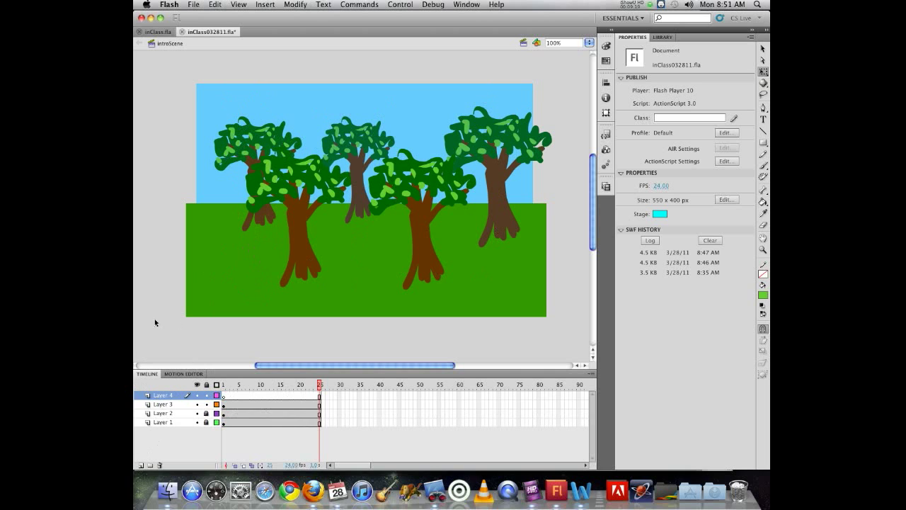
{"action": "left_click", "coordinate": [763, 143]}
{"action": "left_click", "coordinate": [719, 91]}
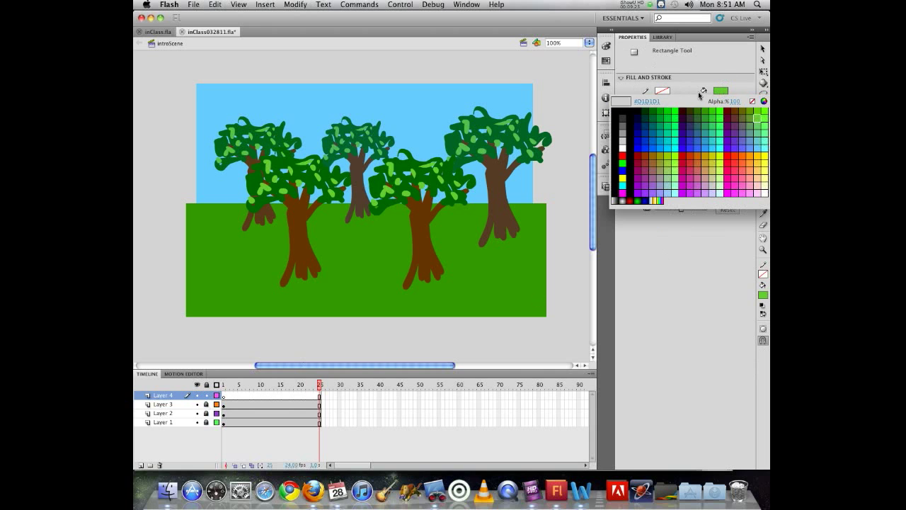
{"action": "left_click", "coordinate": [751, 101]}
{"action": "left_click", "coordinate": [664, 91]}
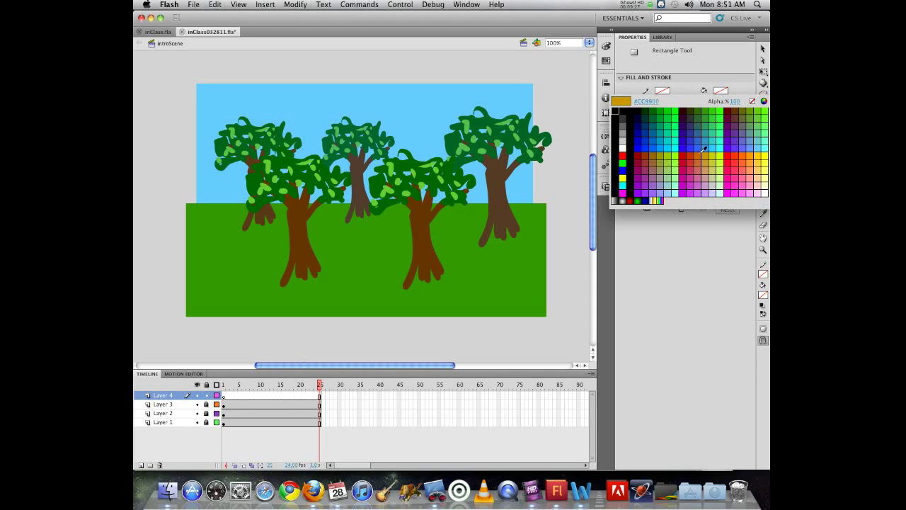
{"action": "left_click", "coordinate": [728, 154]}
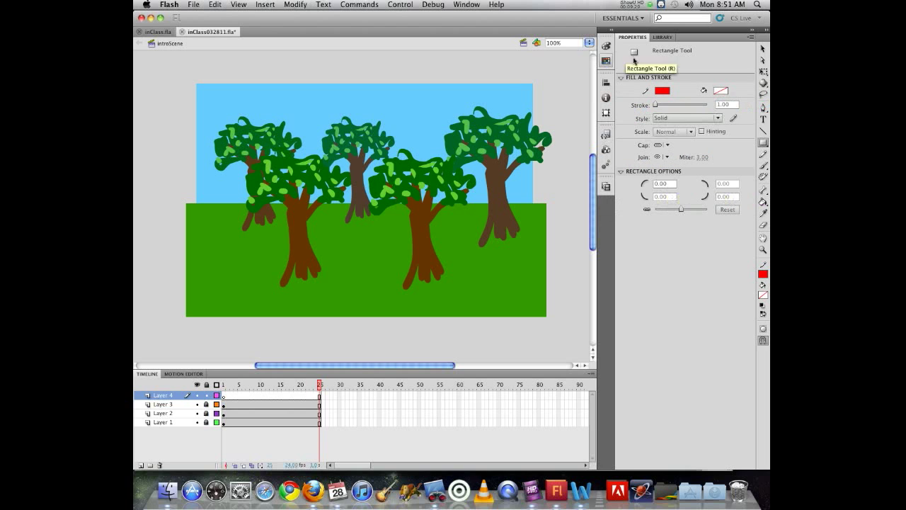
{"action": "left_click_drag", "start_coordinate": [281, 105], "coordinate": [365, 190]}
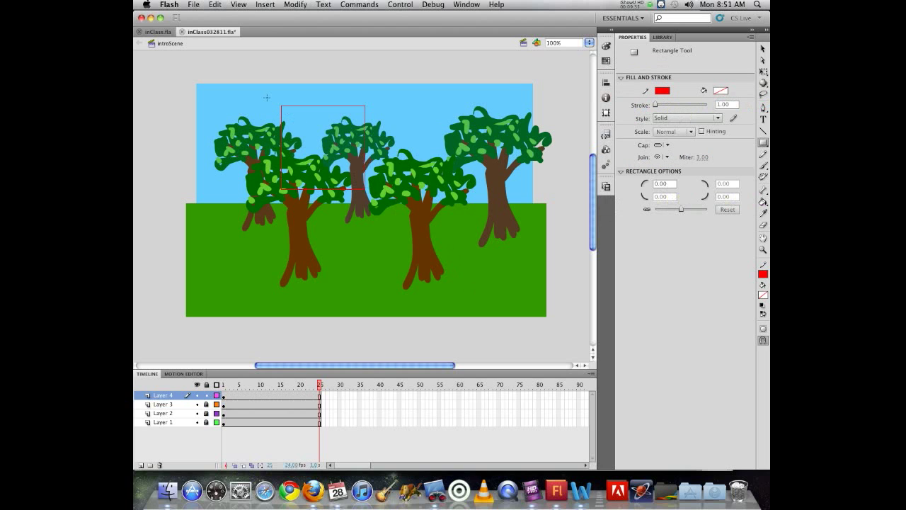
Position the red rectangle outline at X 0, Y 0 and set its size to 550 by 400 px.
{"action": "key", "text": "v"}
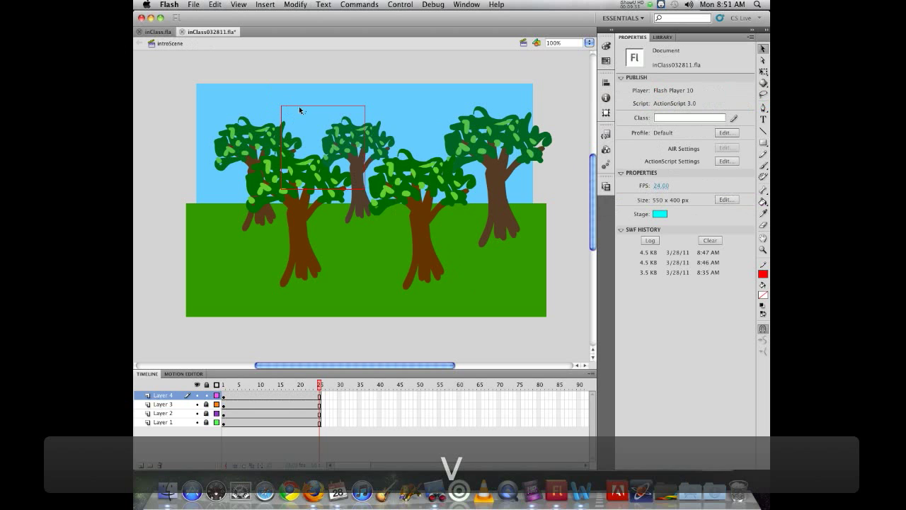
{"action": "double_click", "coordinate": [301, 106]}
{"action": "left_click", "coordinate": [657, 90]}
{"action": "type", "text": "0"}
{"action": "key", "text": "Tab"}
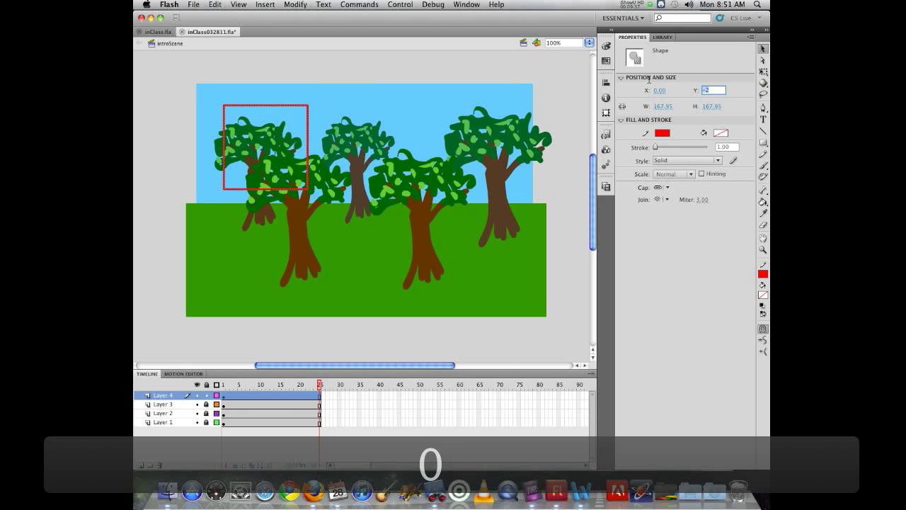
{"action": "type", "text": "0"}
{"action": "key", "text": "Tab"}
{"action": "type", "text": "550"}
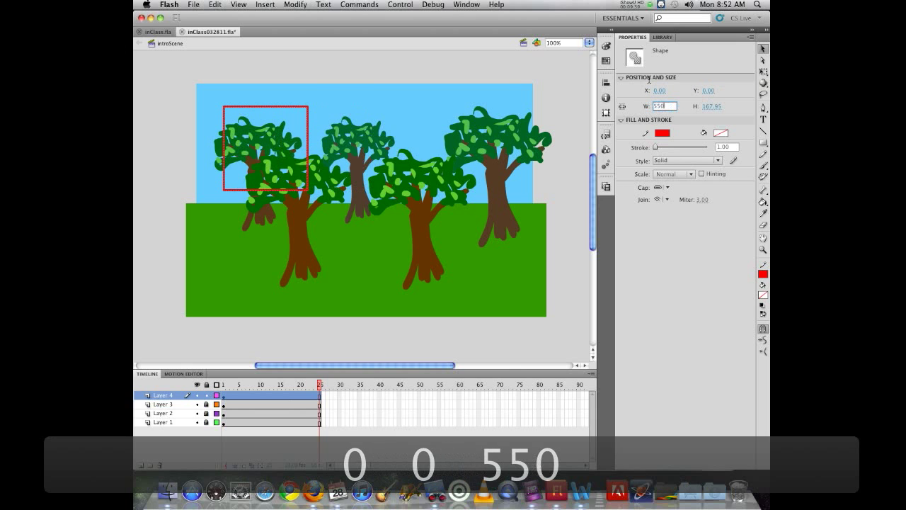
{"action": "key", "text": "Tab"}
{"action": "type", "text": "400"}
{"action": "key", "text": "Return"}
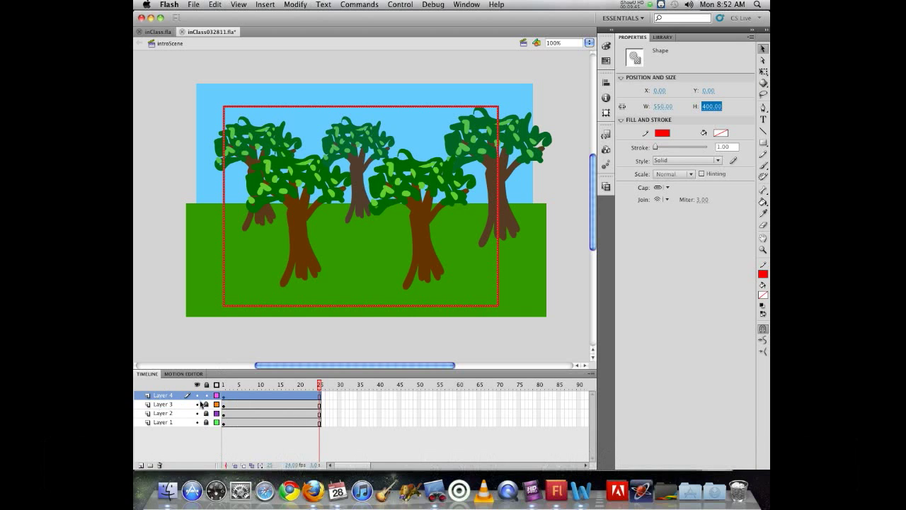
Change Layer 4 to a Guide layer and lock it.
{"action": "left_click", "coordinate": [148, 398]}
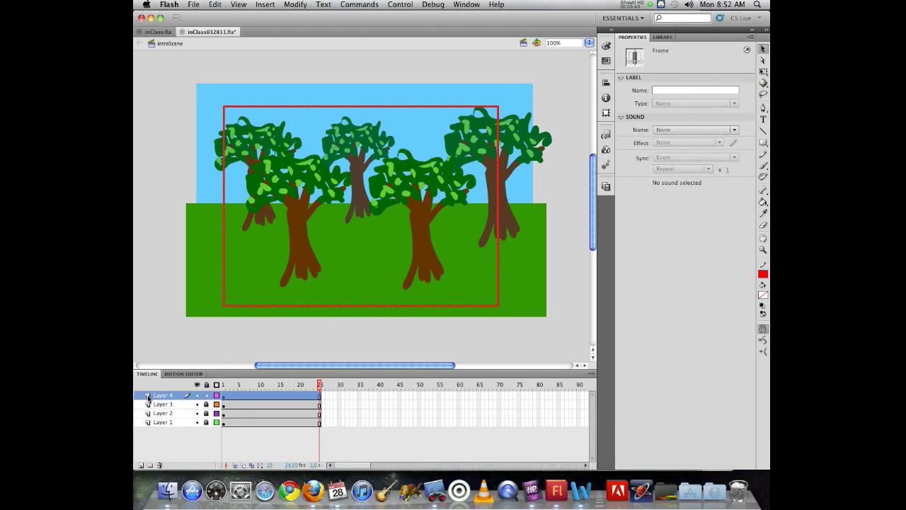
{"action": "double_click", "coordinate": [147, 395]}
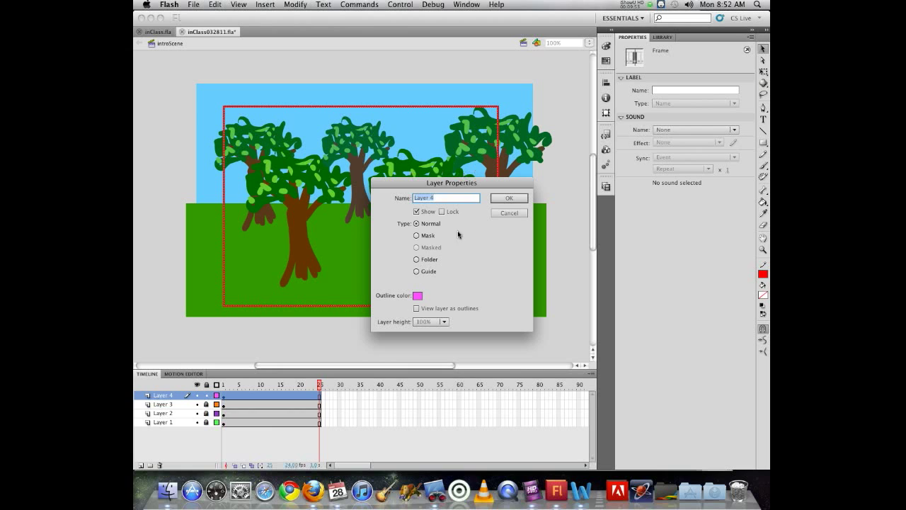
{"action": "left_click", "coordinate": [437, 272]}
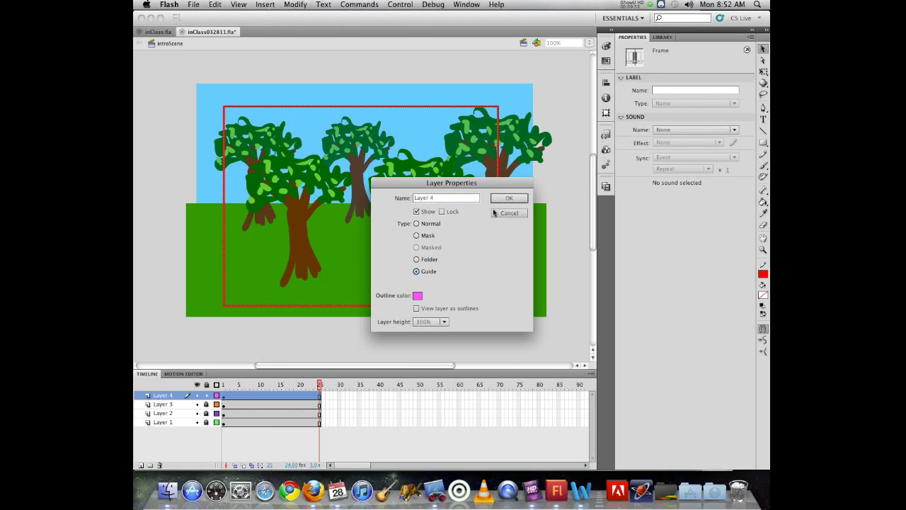
{"action": "left_click", "coordinate": [507, 198]}
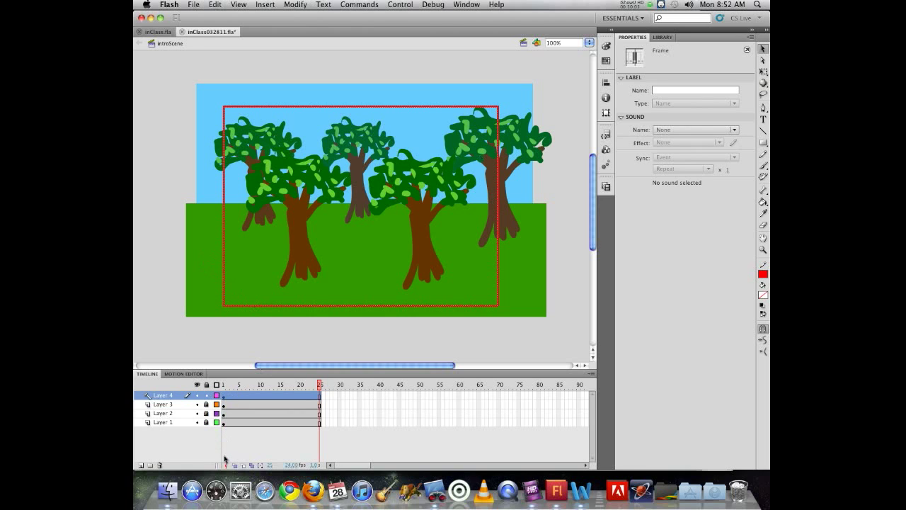
{"action": "left_click", "coordinate": [206, 395]}
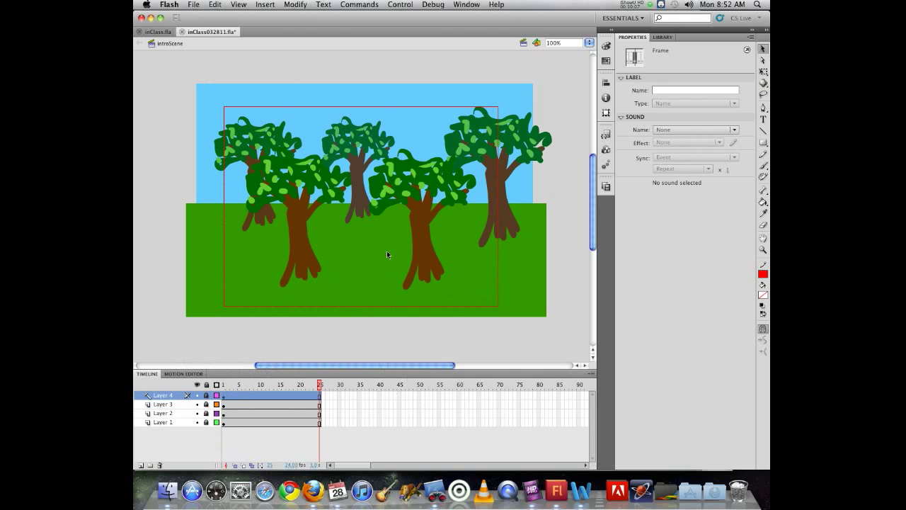
Unlock Layer 3 and duplicate all five trees to the right of the originals, with the copies starting at about X 583.
{"action": "left_click", "coordinate": [206, 404]}
{"action": "left_click_drag", "start_coordinate": [417, 208], "coordinate": [559, 272]}
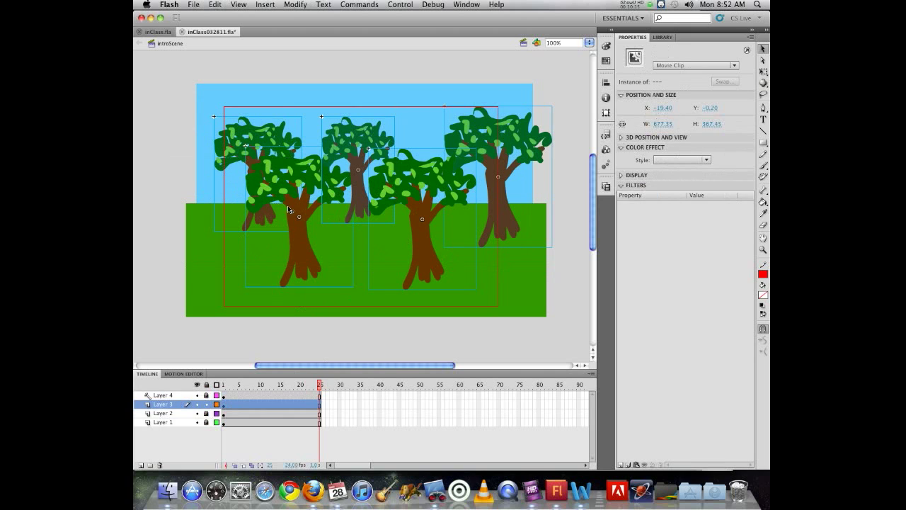
{"action": "key", "text": "super+minus"}
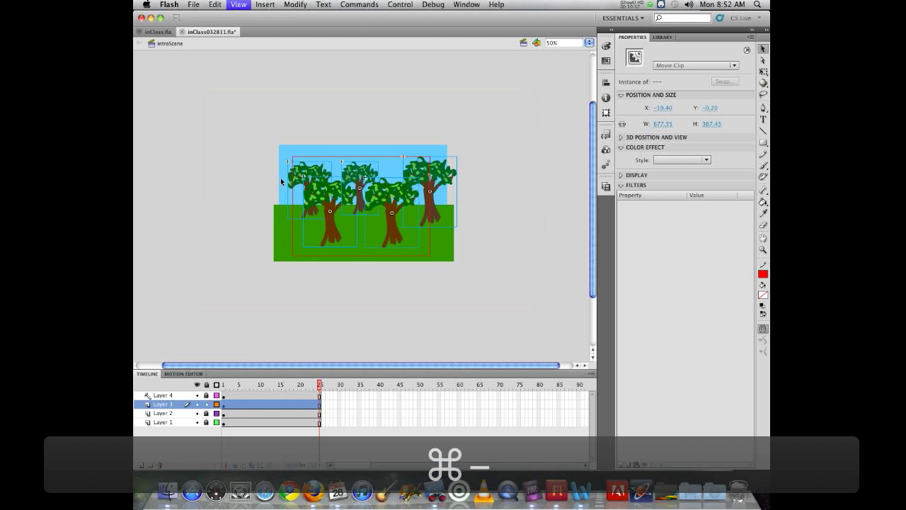
{"action": "left_click_drag", "start_coordinate": [306, 177], "coordinate": [456, 172]}
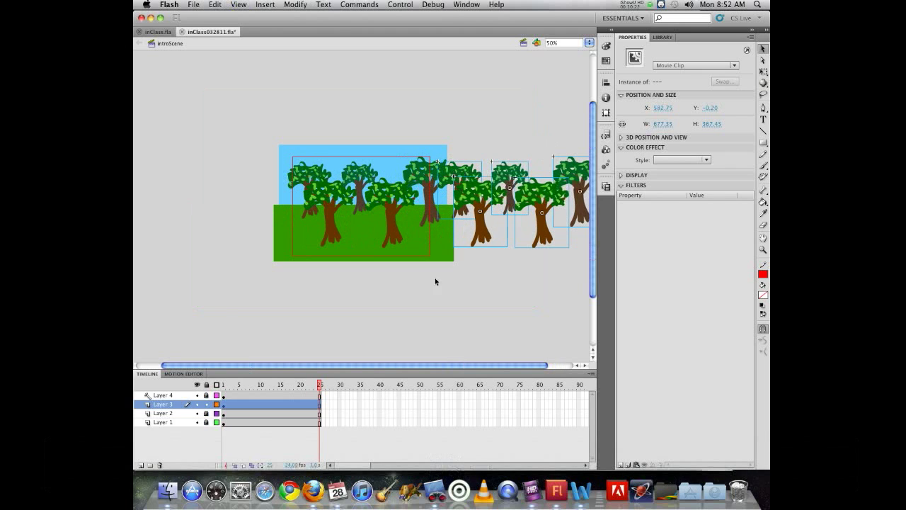
Bring the four front trees to the front of the stacking order, and shift all but the leftmost of them slightly up.
{"action": "left_click", "coordinate": [492, 277]}
{"action": "left_click_drag", "start_coordinate": [560, 232], "coordinate": [266, 240]}
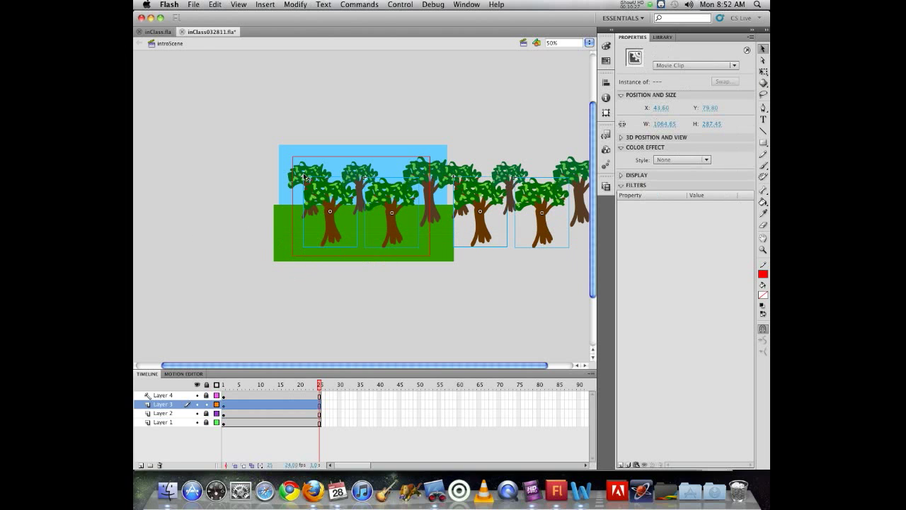
{"action": "left_click", "coordinate": [293, 5]}
{"action": "mouse_move", "coordinate": [303, 136]}
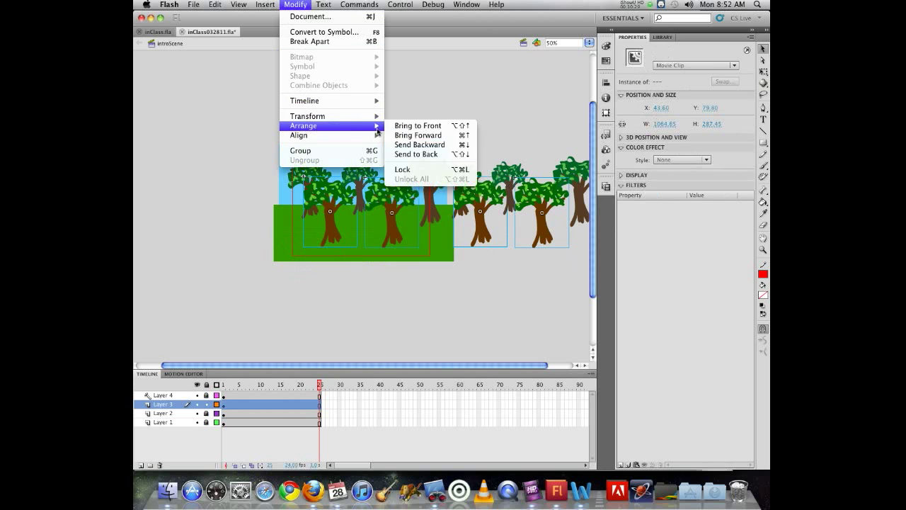
{"action": "left_click", "coordinate": [418, 130]}
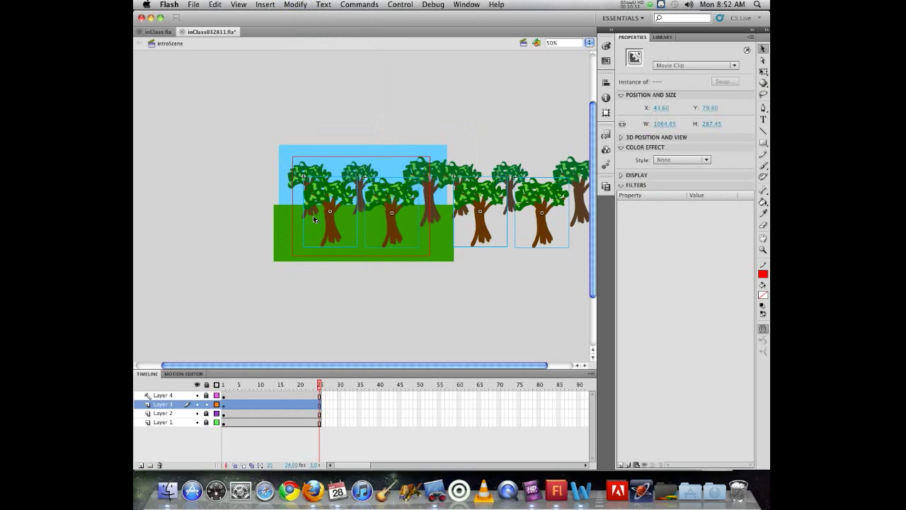
{"action": "left_click", "coordinate": [242, 167]}
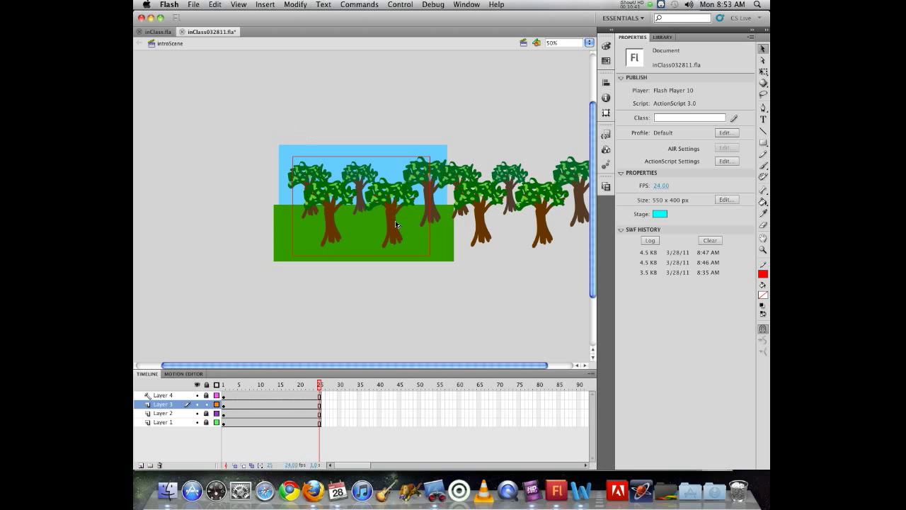
{"action": "left_click_drag", "start_coordinate": [395, 225], "coordinate": [541, 226]}
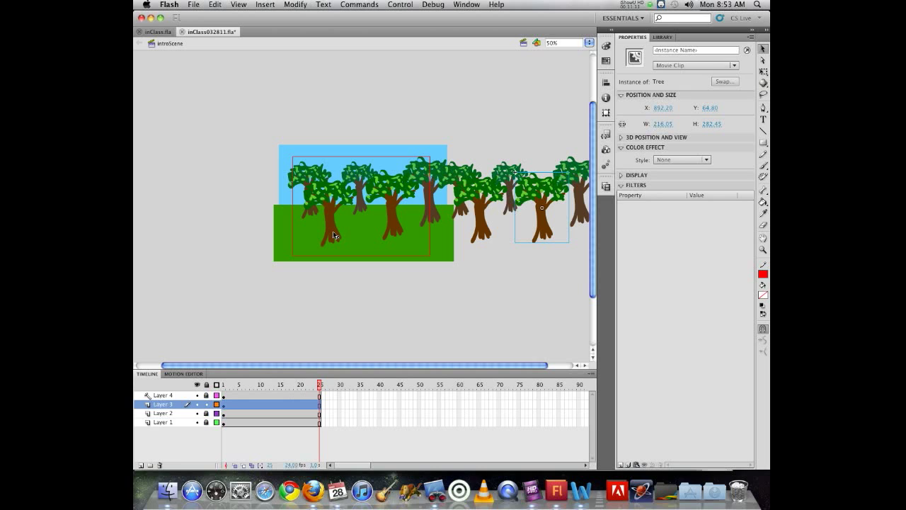
Convert all the trees on Layer 3 into one Movie Clip symbol named TreeGroup.
{"action": "left_click_drag", "start_coordinate": [269, 141], "coordinate": [587, 160]}
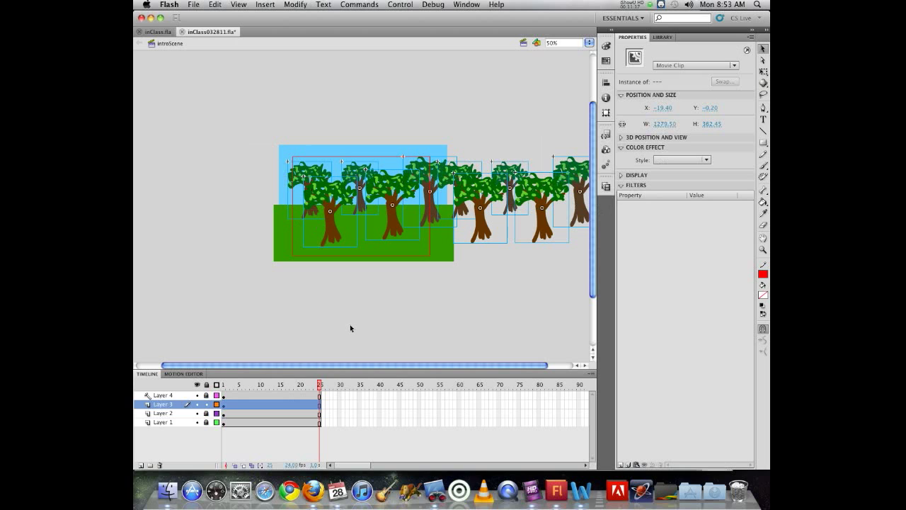
{"action": "key", "text": "F8"}
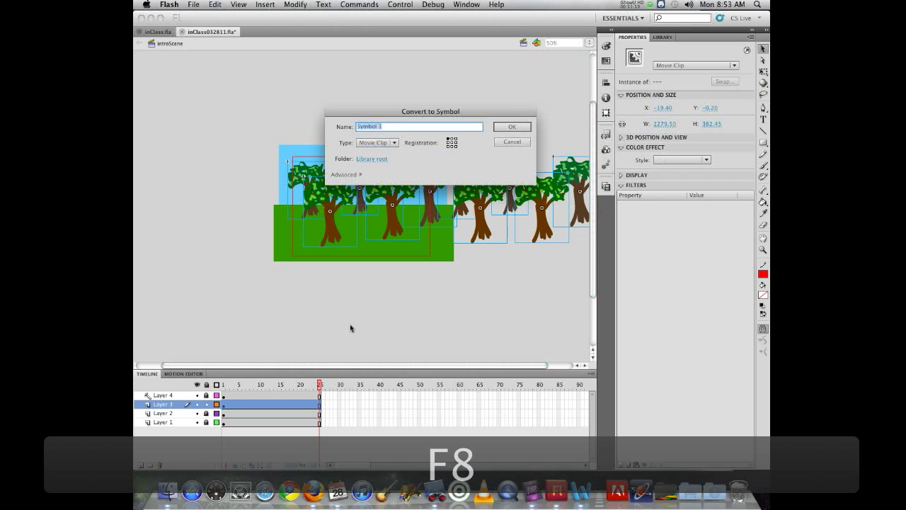
{"action": "type", "text": "TreeGroup"}
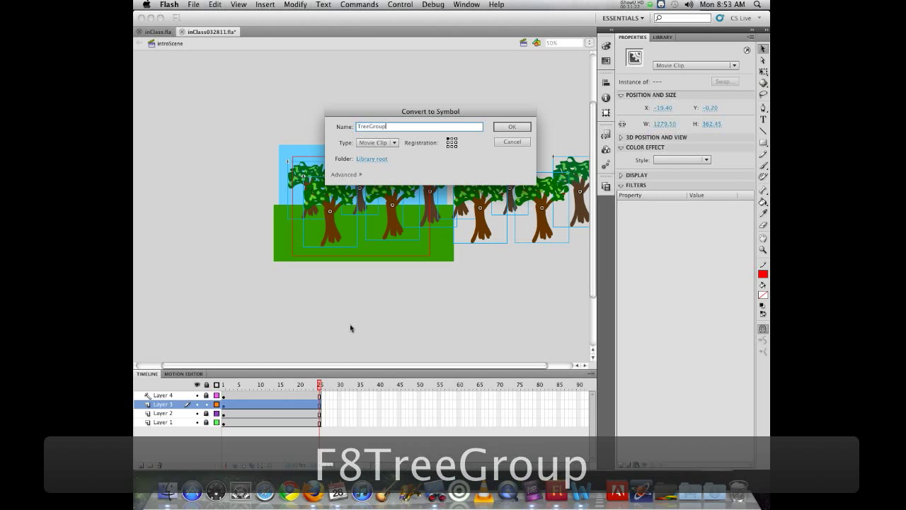
{"action": "key", "text": "Return"}
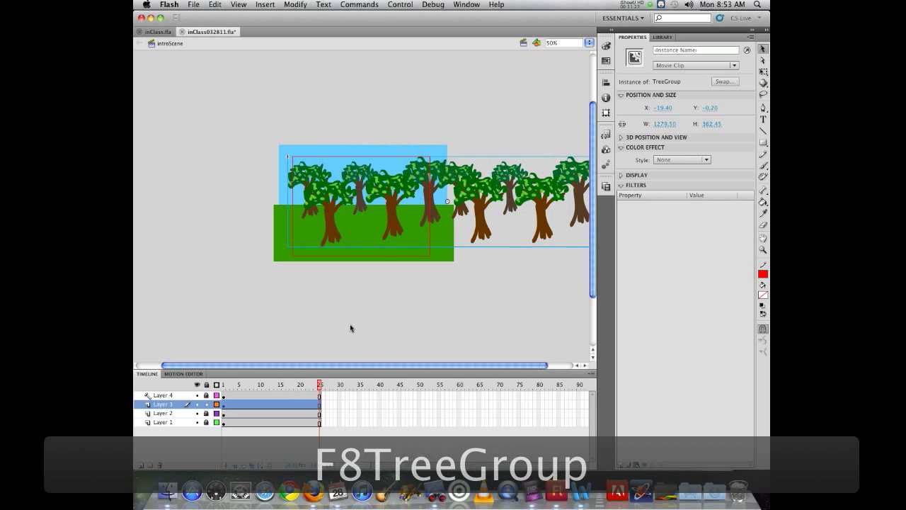
Create a motion tween on Layer 3 and move TreeGroup straight left to about X -523.5 at frame 25.
{"action": "right_click", "coordinate": [300, 406]}
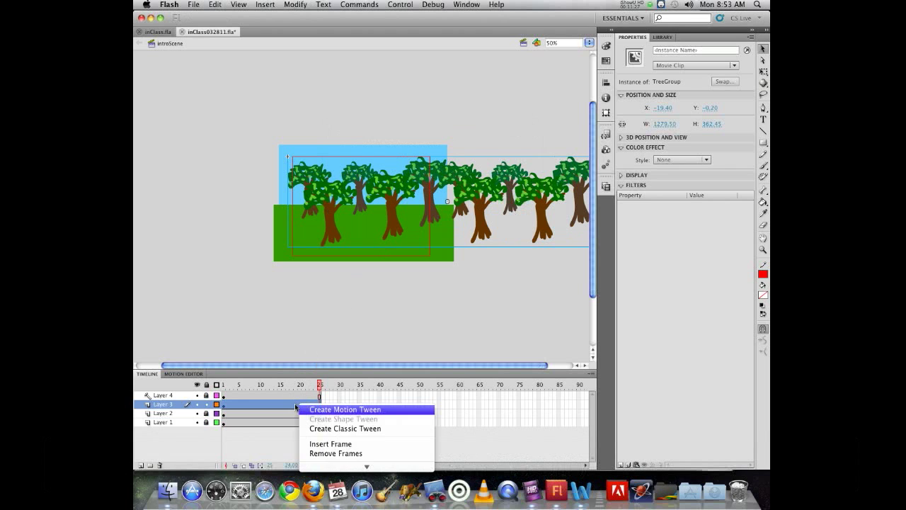
{"action": "left_click", "coordinate": [345, 409]}
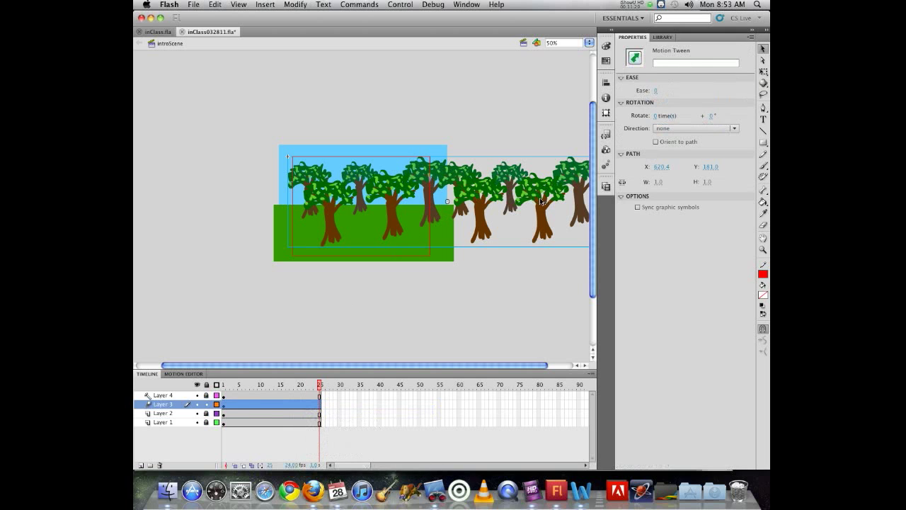
{"action": "left_click_drag", "start_coordinate": [546, 194], "coordinate": [417, 194]}
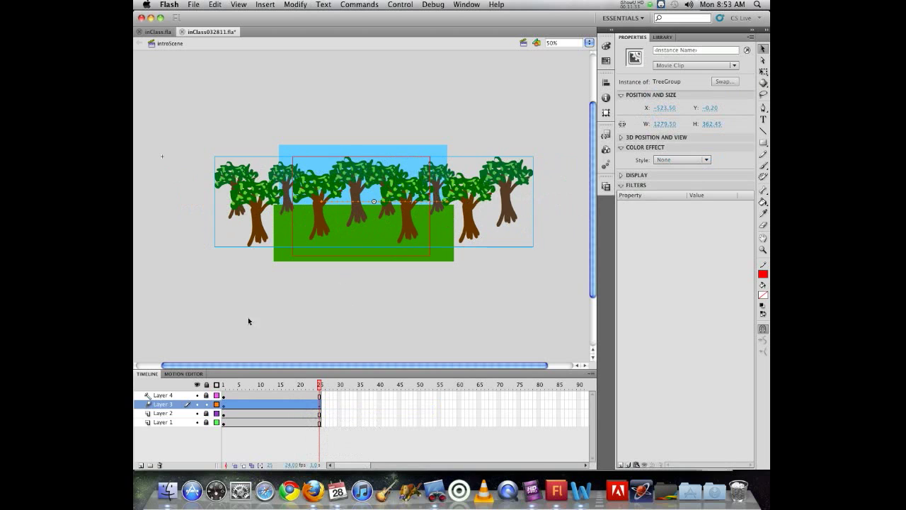
Extend the TreeGroup tween on Layer 3 to frame 75, and lengthen Layers 1, 2 and 4 to the same frame.
{"action": "left_click_drag", "start_coordinate": [320, 404], "coordinate": [519, 408]}
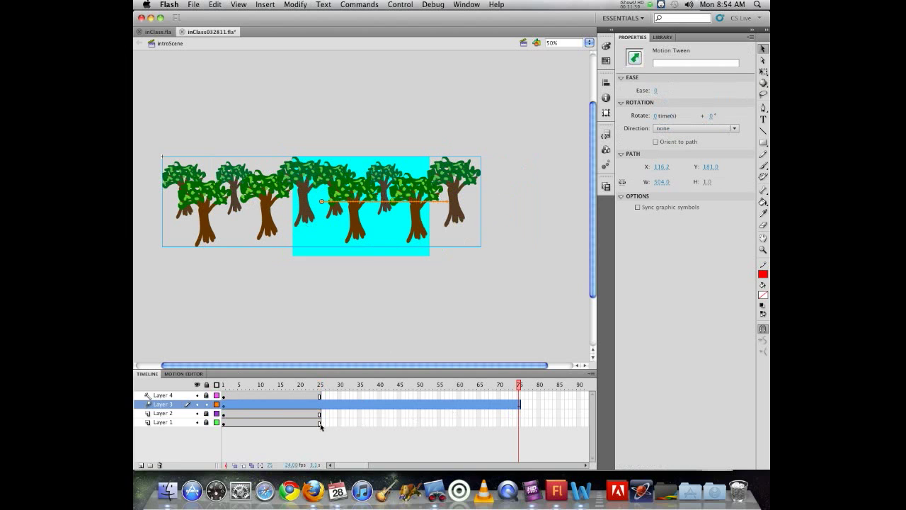
{"action": "left_click", "coordinate": [519, 413]}
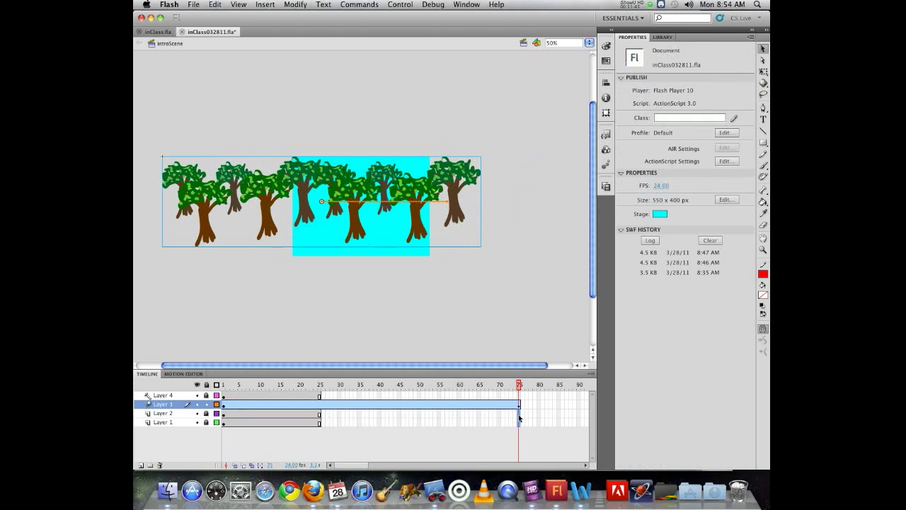
{"action": "key", "text": "F5"}
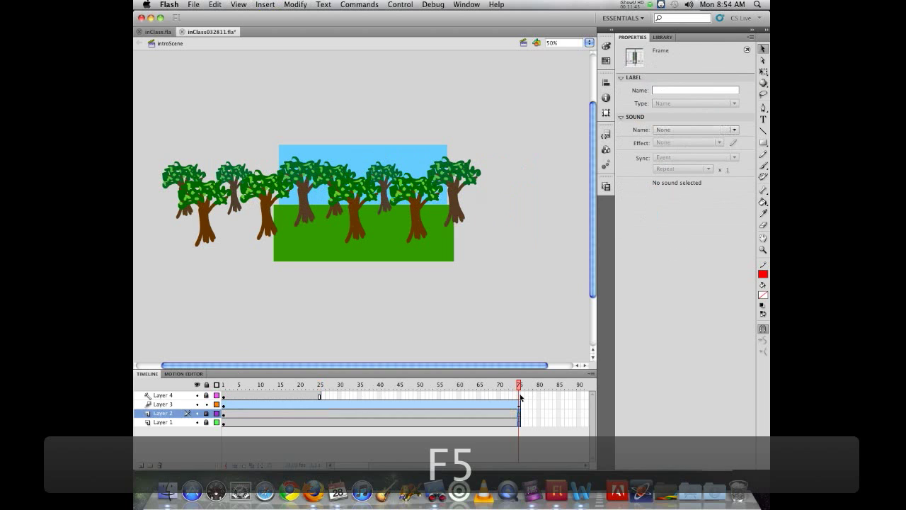
{"action": "left_click", "coordinate": [520, 395]}
{"action": "key", "text": "F5"}
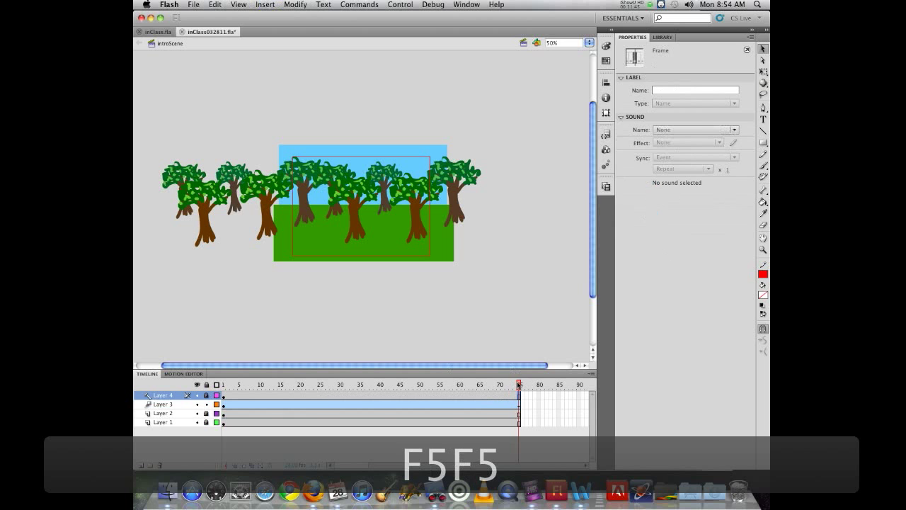
Preview the tree animation on the timeline and in a test movie, saving inClass032811.fla before the test.
{"action": "left_click_drag", "start_coordinate": [519, 384], "coordinate": [419, 384]}
{"action": "key", "text": "Return"}
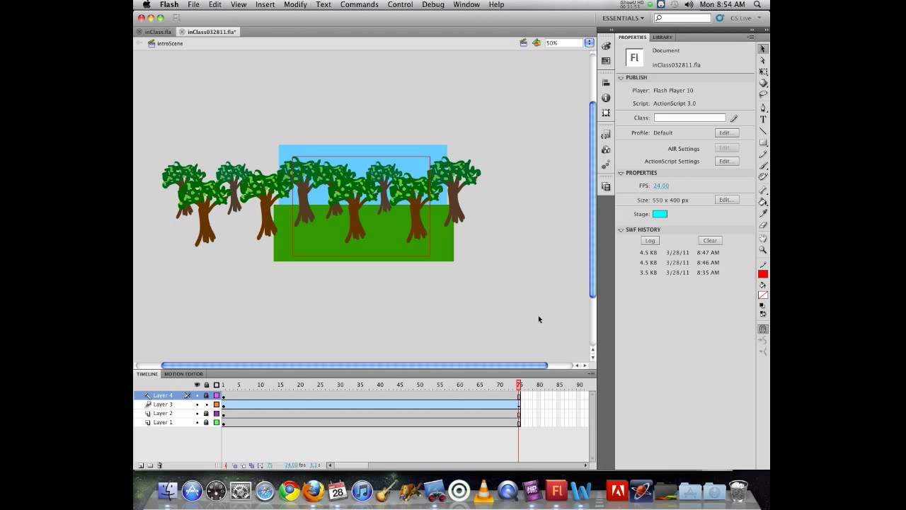
{"action": "key", "text": "super+s"}
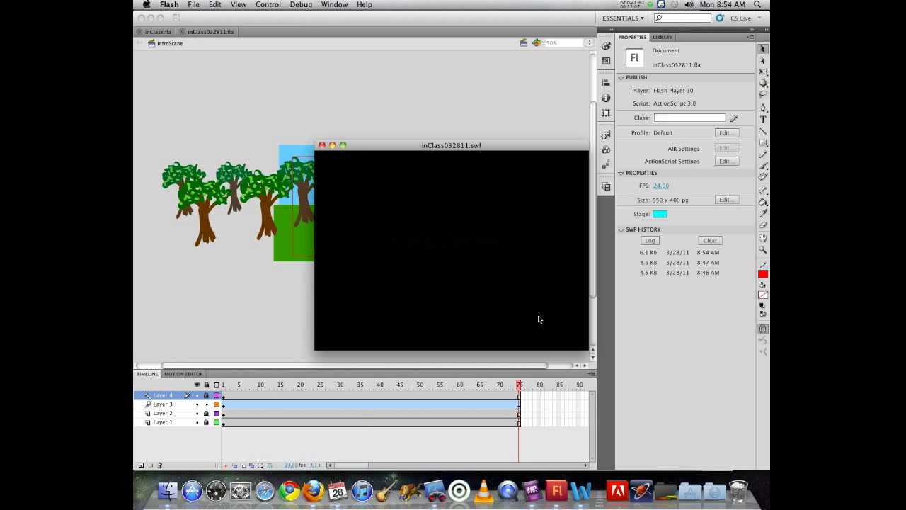
{"action": "key", "text": "super+w"}
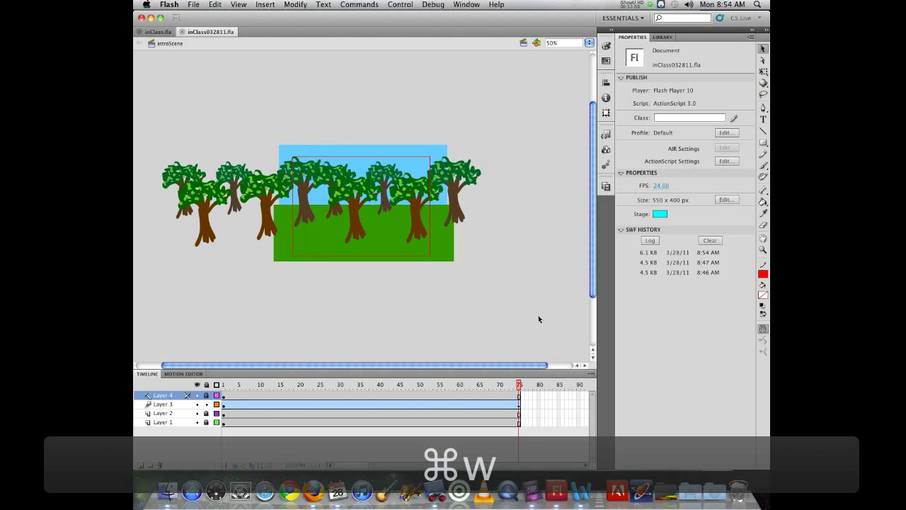